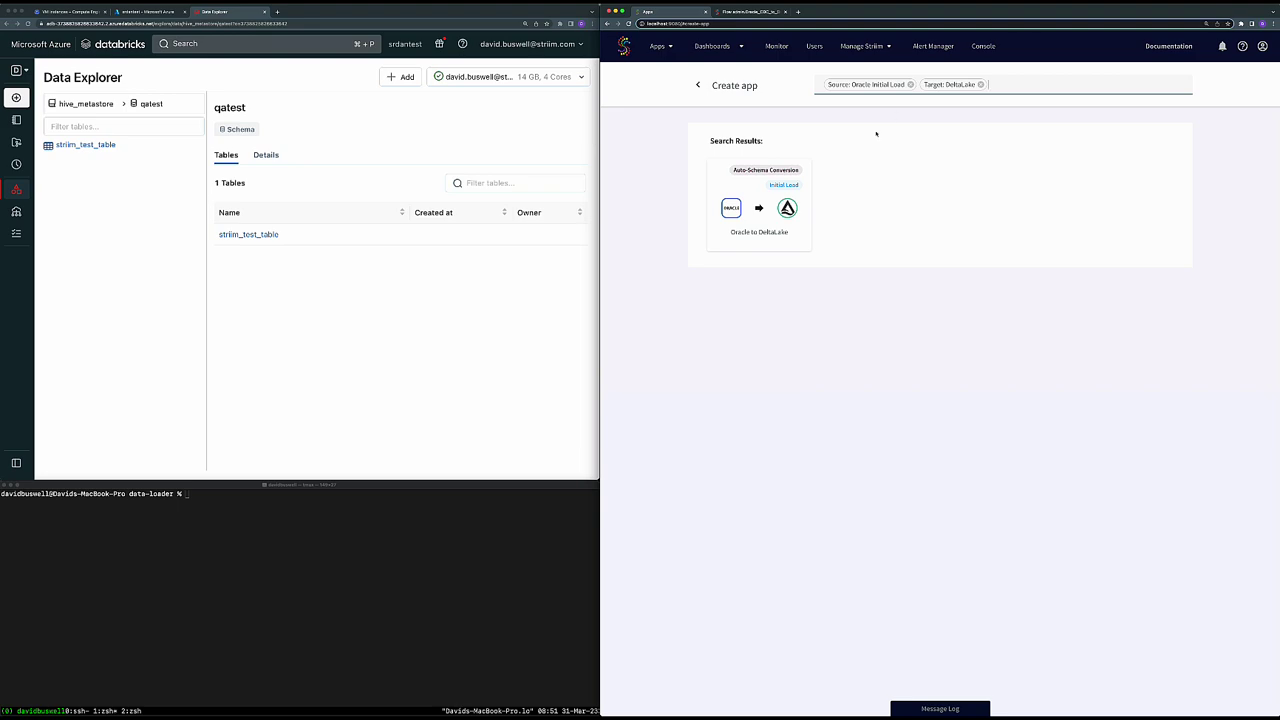
- Create an Oracle to DeltaLake app named Oracle_IL_to_Databricks in the admin namespace
{"action": "left_click", "coordinate": [753, 198]}
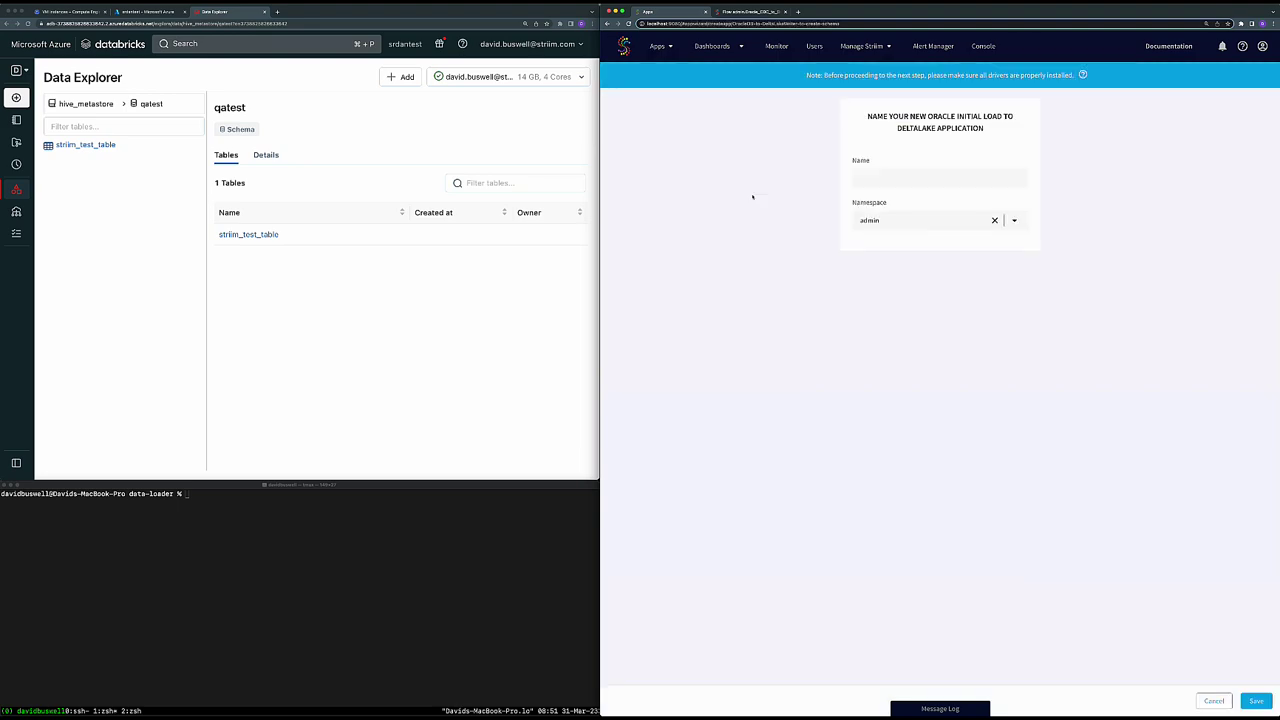
{"action": "left_click", "coordinate": [873, 177]}
{"action": "type", "text": "Oracle"}
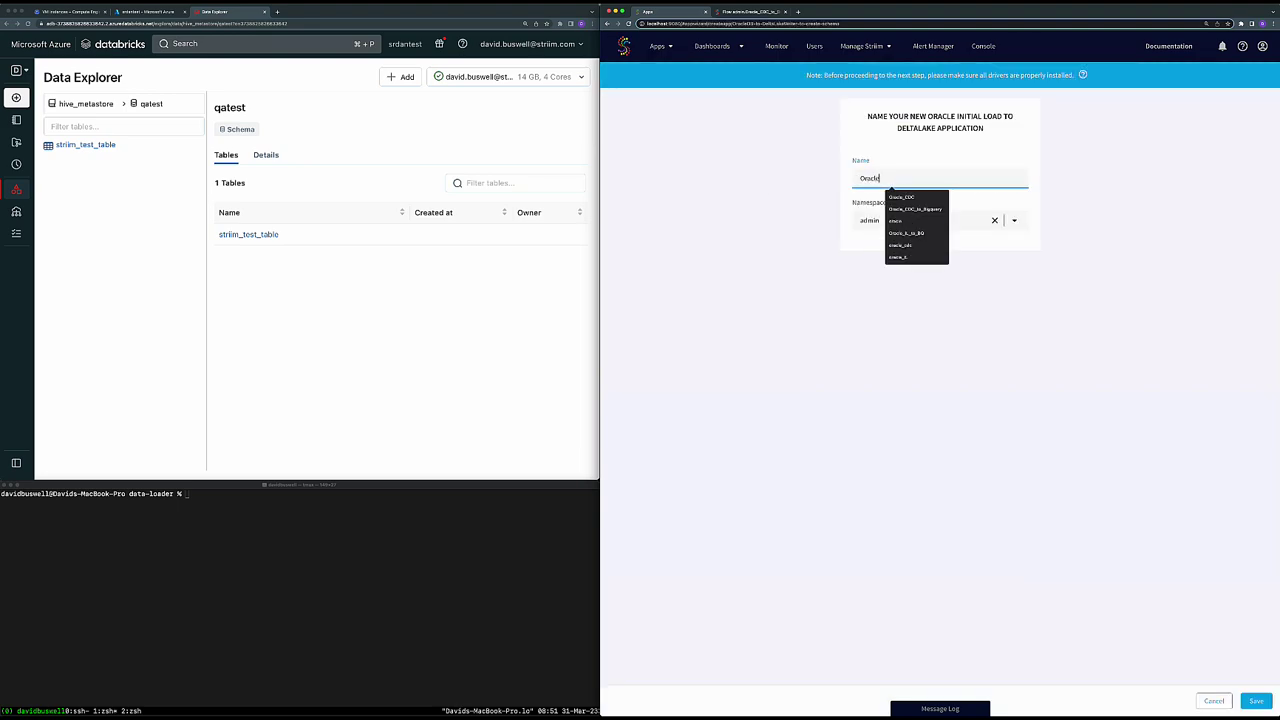
{"action": "type", "text": "_IL_"}
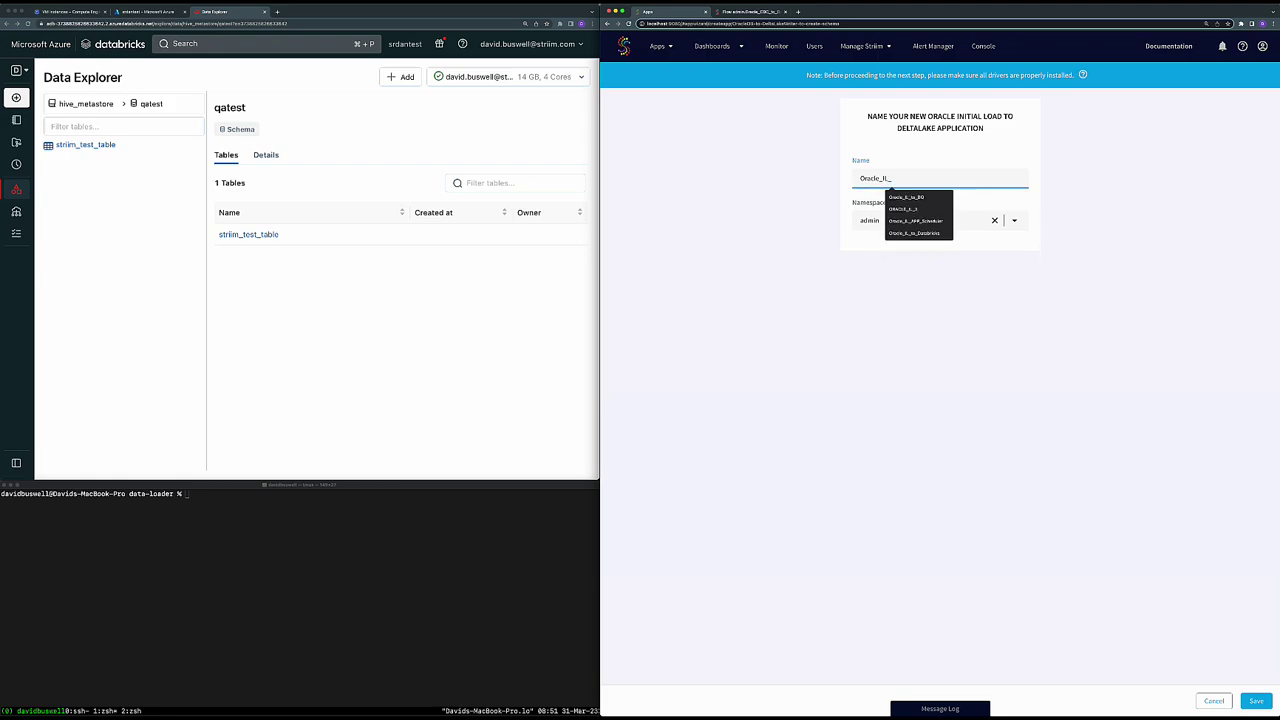
{"action": "type", "text": "to_Databricks"}
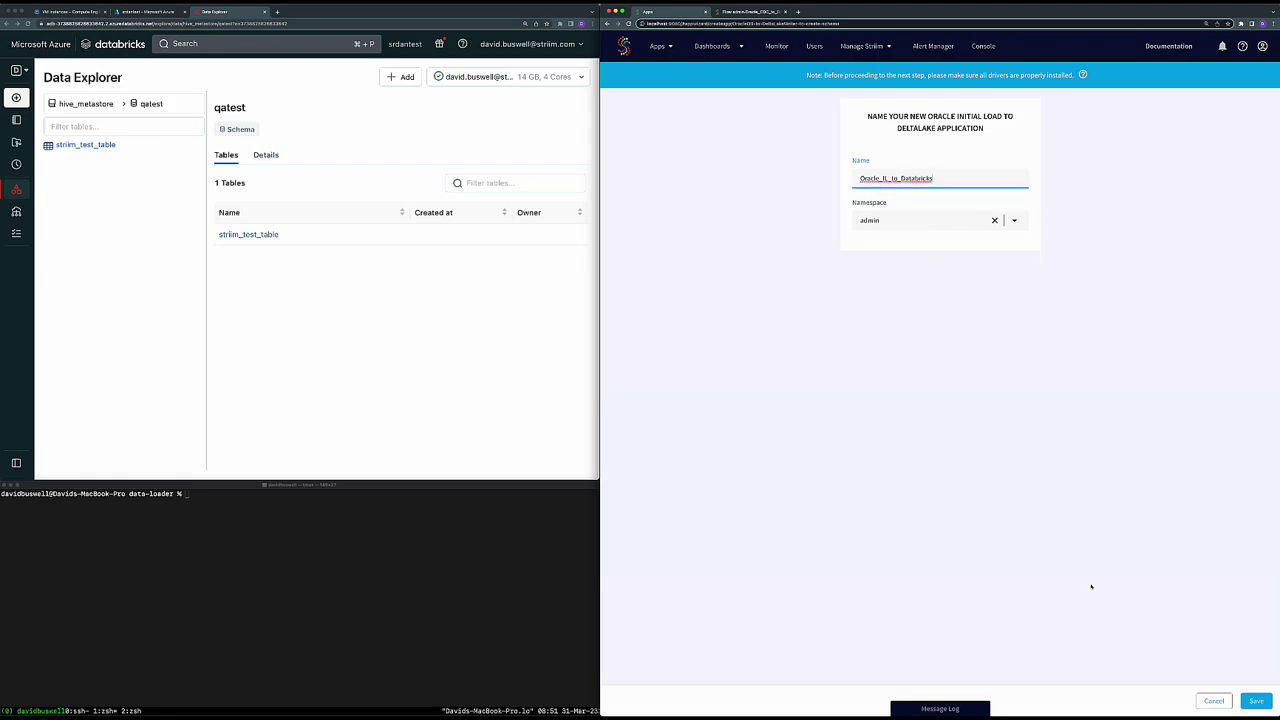
{"action": "left_click", "coordinate": [1255, 700]}
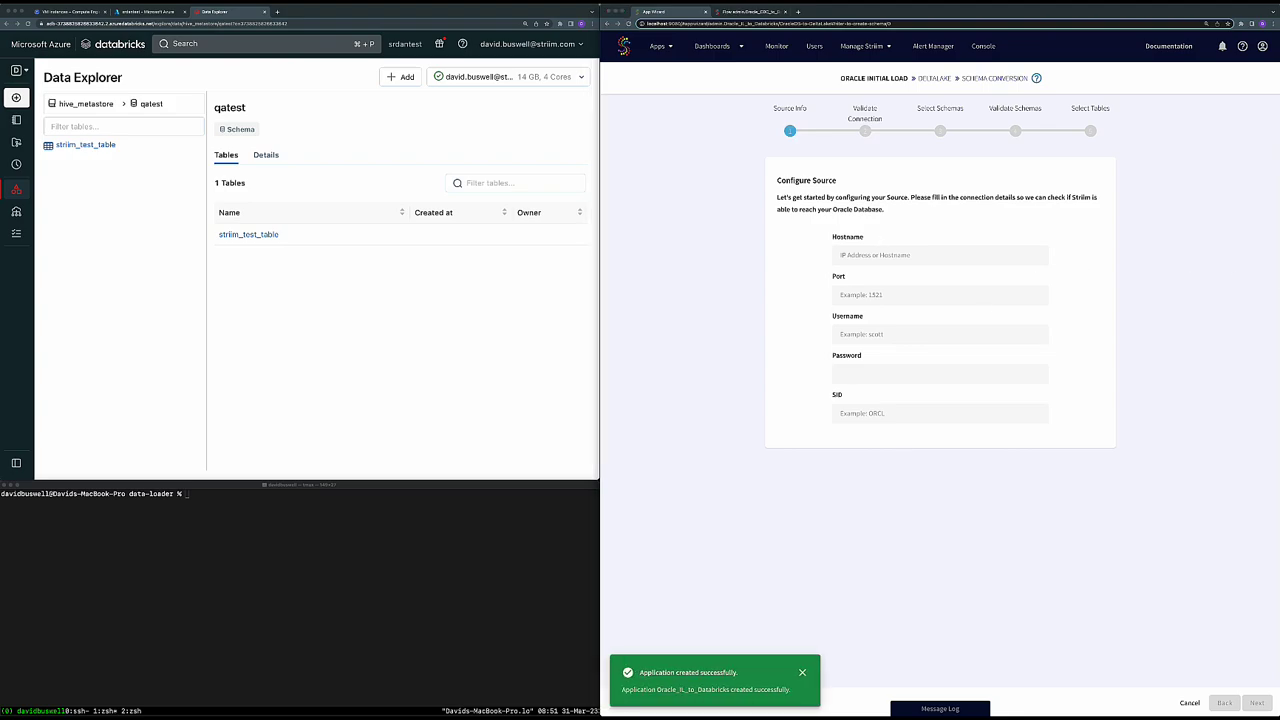
- Enter the Oracle source details: pasted hostname, port 1521, username QATEST, the password, SID ORCL
{"action": "left_click", "coordinate": [986, 254]}
{"action": "type", "text": "104.197.127.130"}
{"action": "key", "text": "Tab"}
{"action": "type", "text": "1521"}
{"action": "key", "text": "Tab"}
{"action": "type", "text": "QATEST"}
{"action": "key", "text": "Tab"}
{"action": "type", "text": "qatest"}
{"action": "key", "text": "Tab"}
{"action": "type", "text": "ORCL"}
- Submit the Oracle connection for validation, declining the browser's password save, and continue
{"action": "left_click", "coordinate": [1256, 703]}
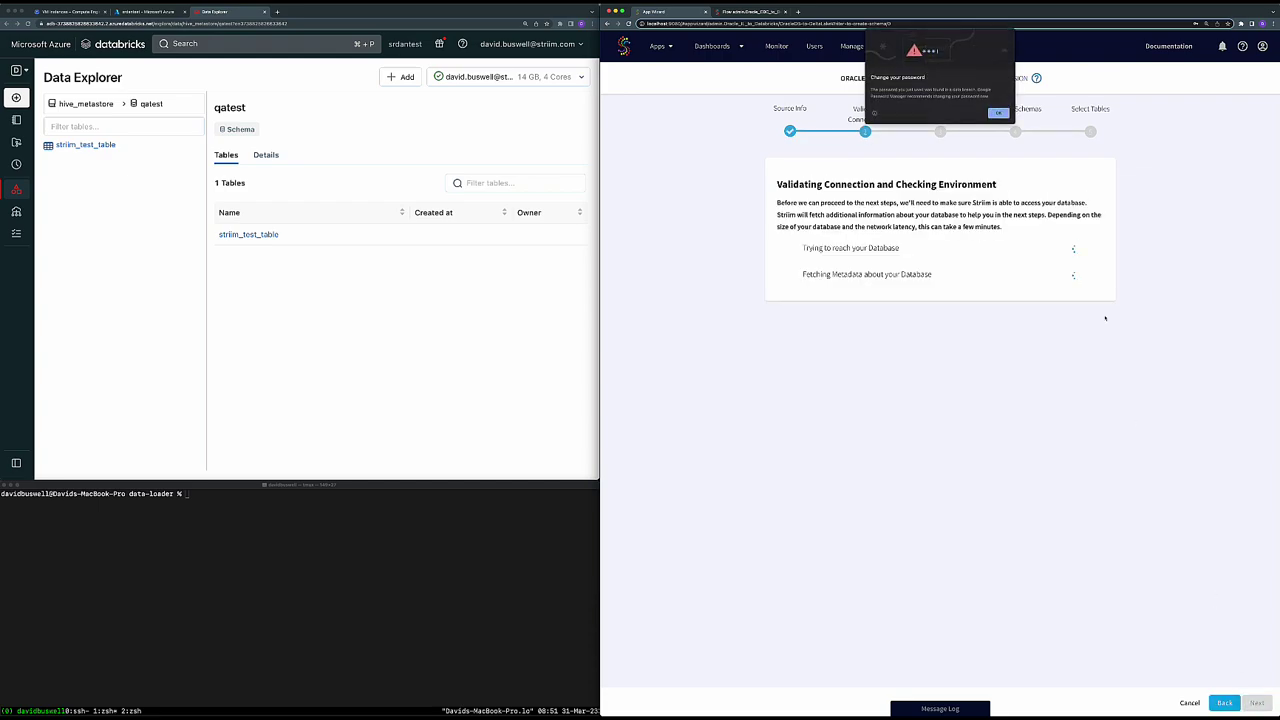
{"action": "left_click", "coordinate": [1195, 119]}
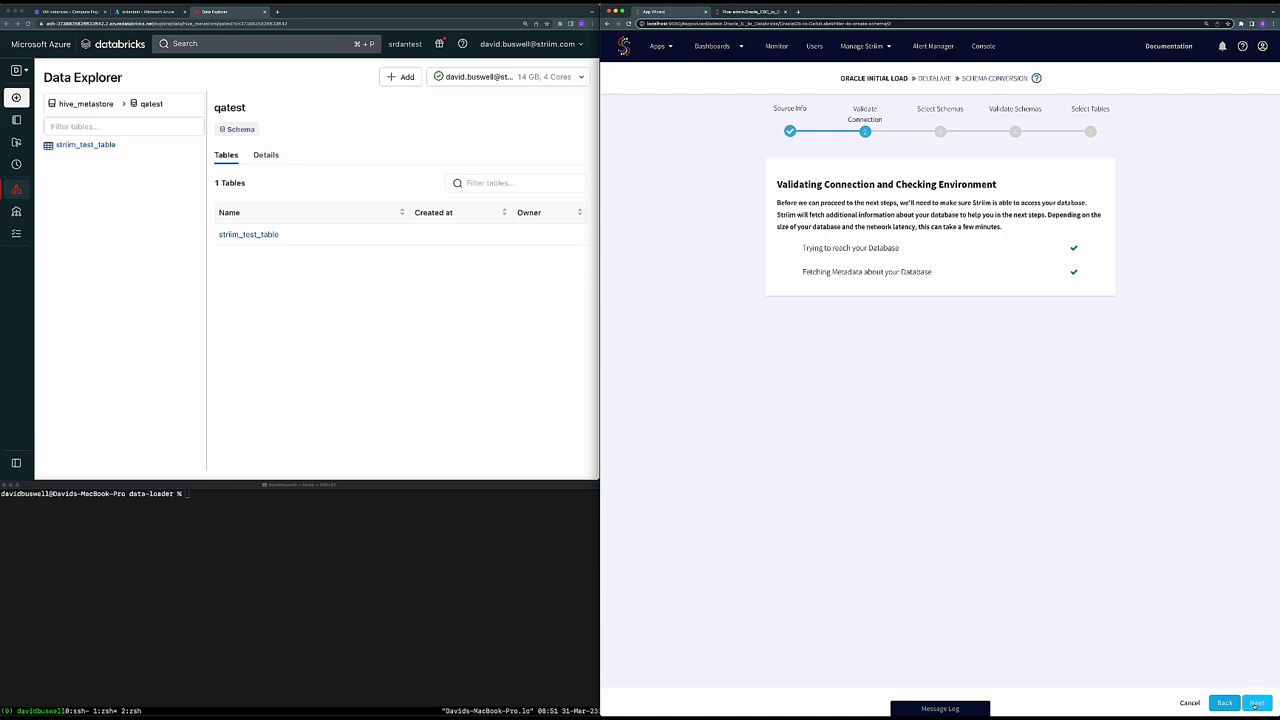
{"action": "left_click", "coordinate": [1256, 704]}
- Pick the QATEST schema, validate it, and confirm the HCAHPS and HOSPITAL_COMPLICATIONS tables
{"action": "left_click", "coordinate": [794, 363]}
{"action": "left_click", "coordinate": [1256, 703]}
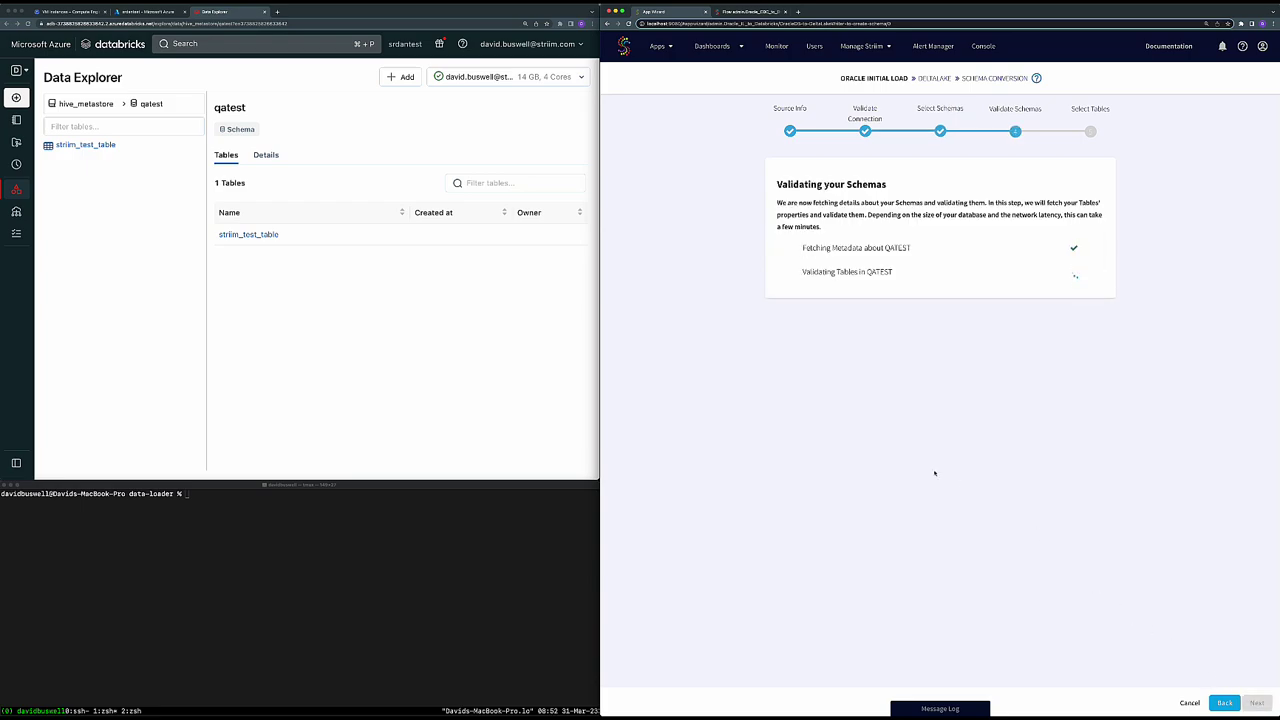
{"action": "left_click", "coordinate": [1256, 703]}
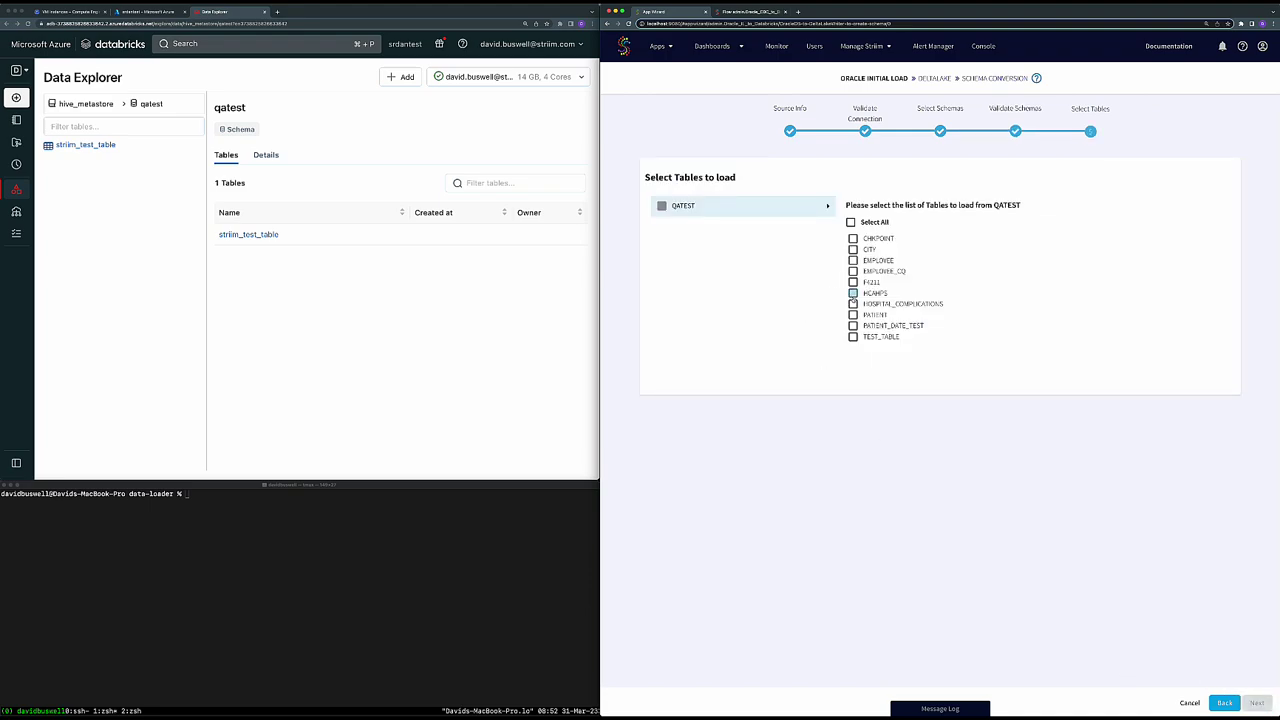
{"action": "left_click", "coordinate": [1256, 703]}
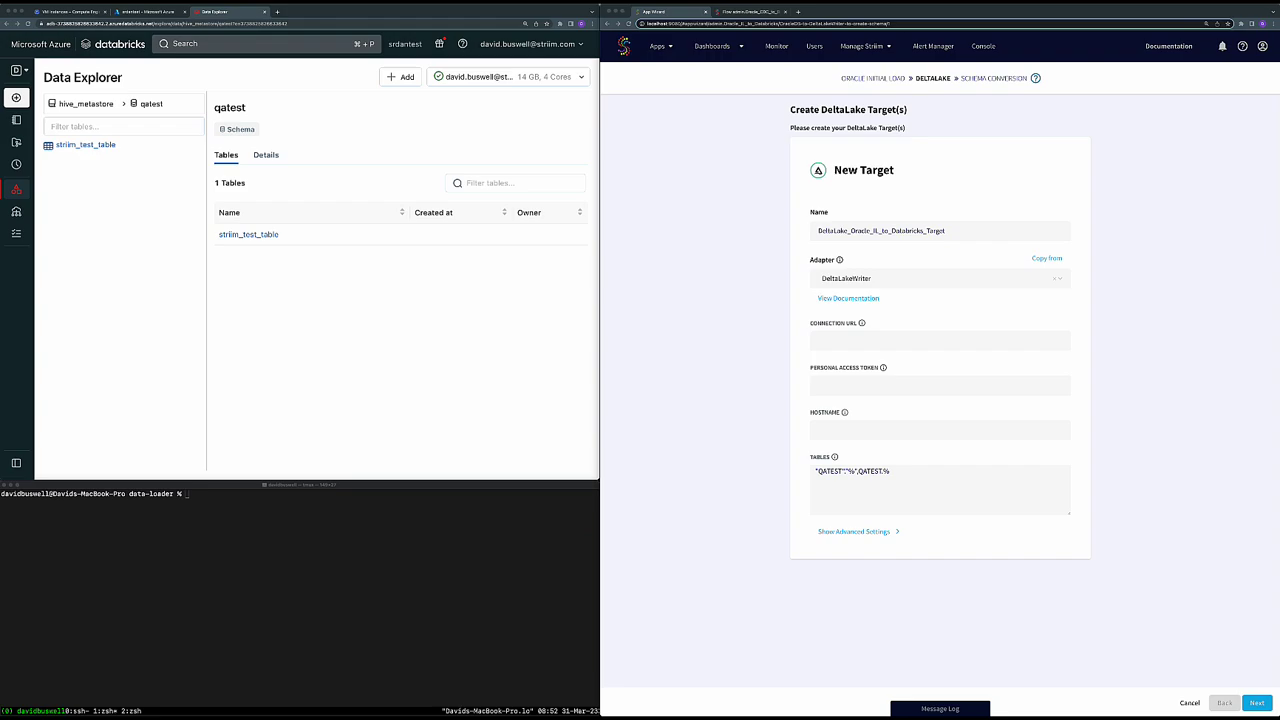
- Paste the Databricks JDBC connection URL, personal access token and workspace hostname into the DeltaLake target form
{"action": "left_click", "coordinate": [830, 344]}
{"action": "key", "text": "super+v"}
{"action": "left_click", "coordinate": [850, 381]}
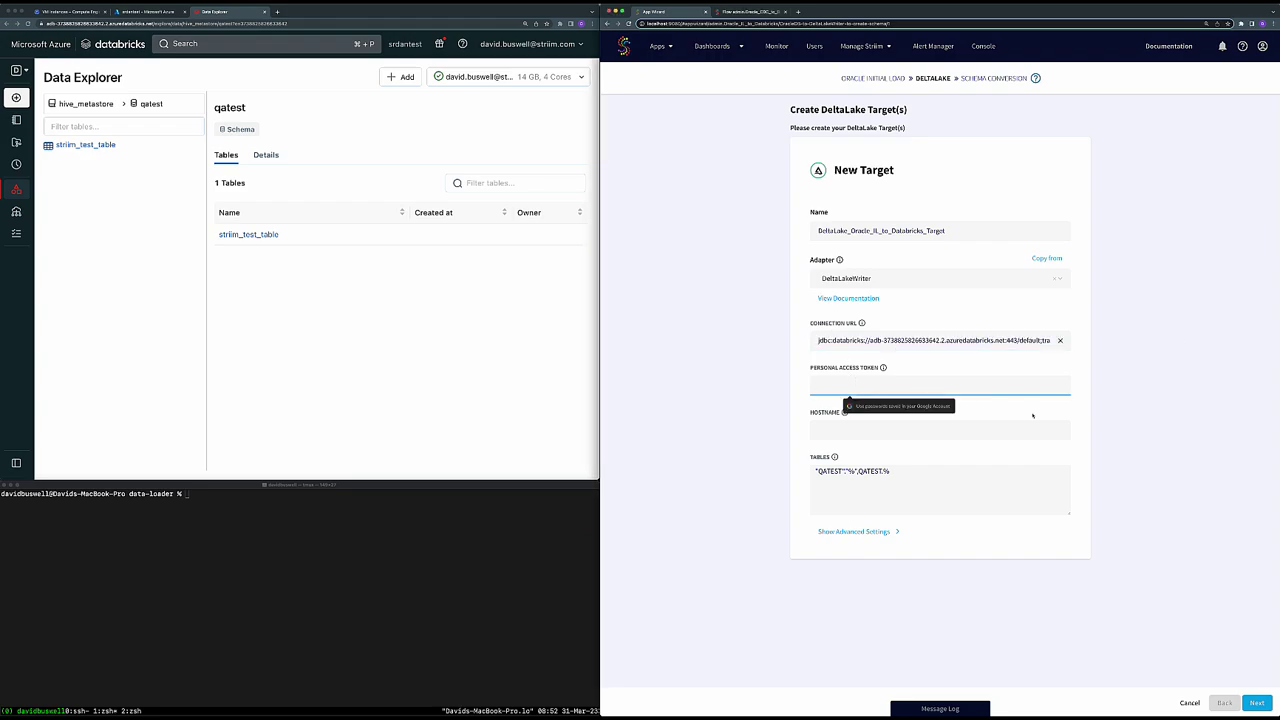
{"action": "left_click", "coordinate": [994, 388]}
{"action": "key", "text": "super+v"}
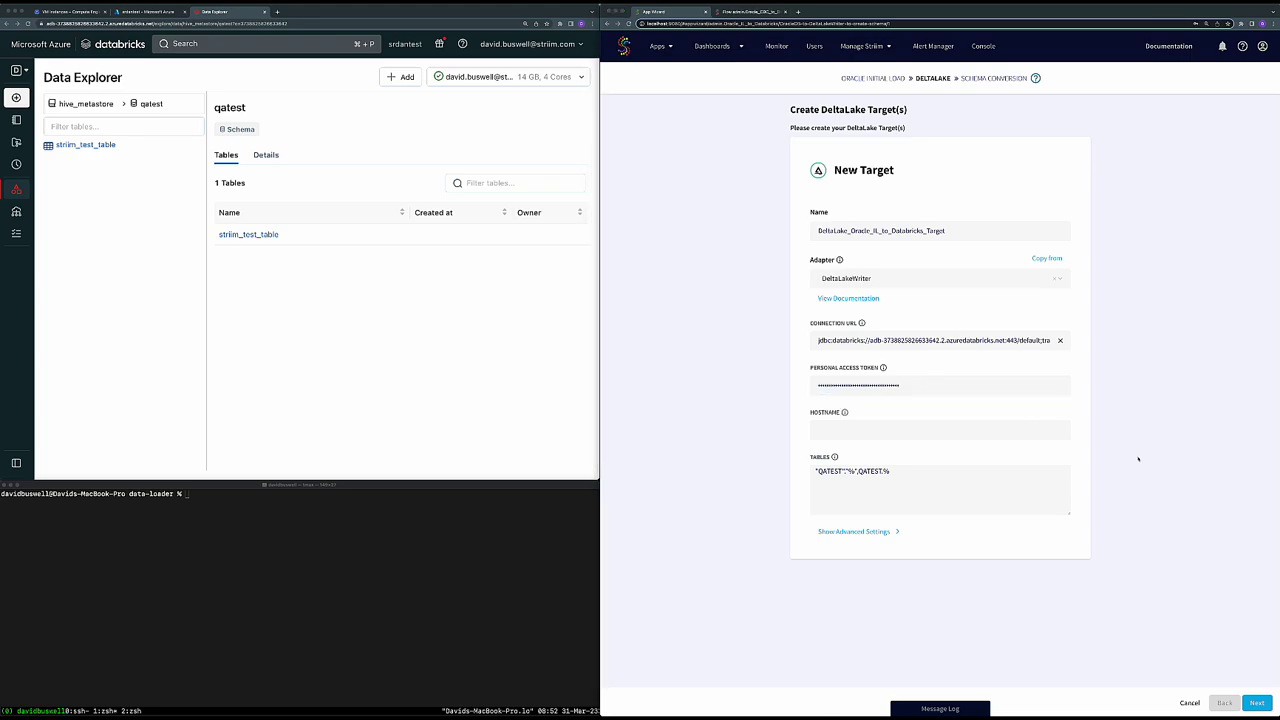
{"action": "left_click", "coordinate": [900, 430]}
{"action": "type", "text": "adb-3738825826633642.2.azuredatabricks.net"}
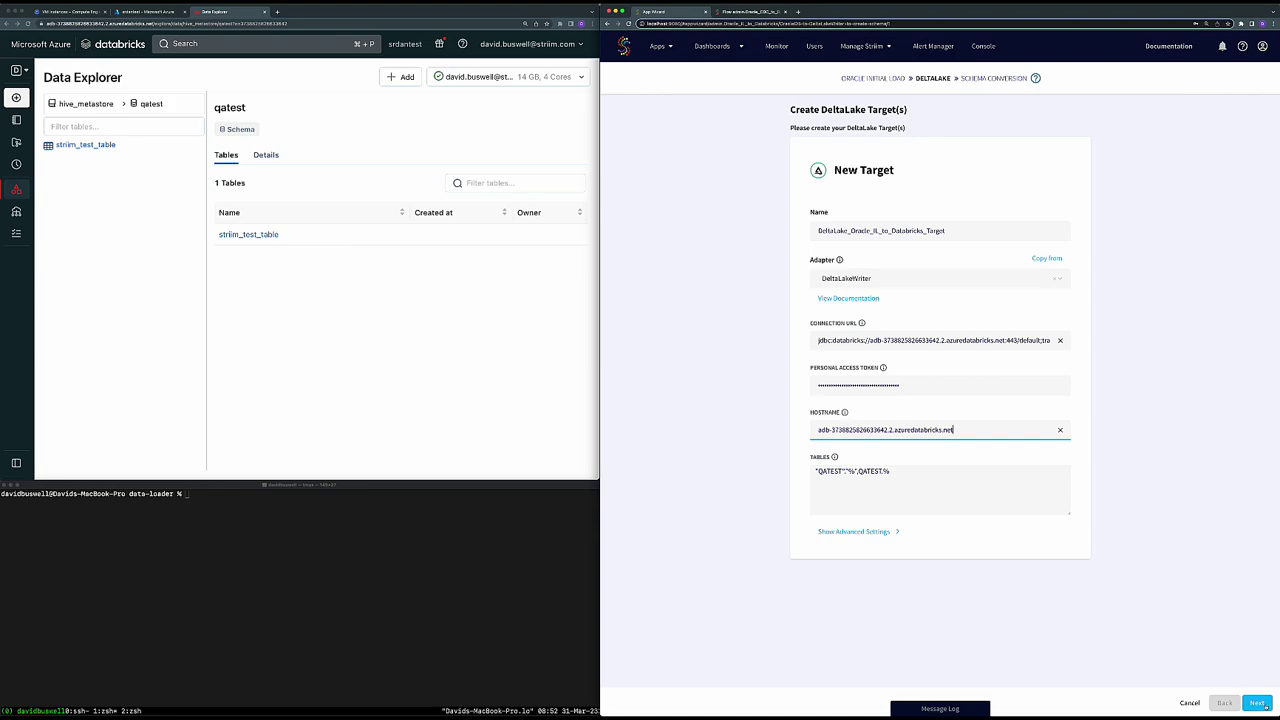
{"action": "left_click", "coordinate": [1258, 703]}
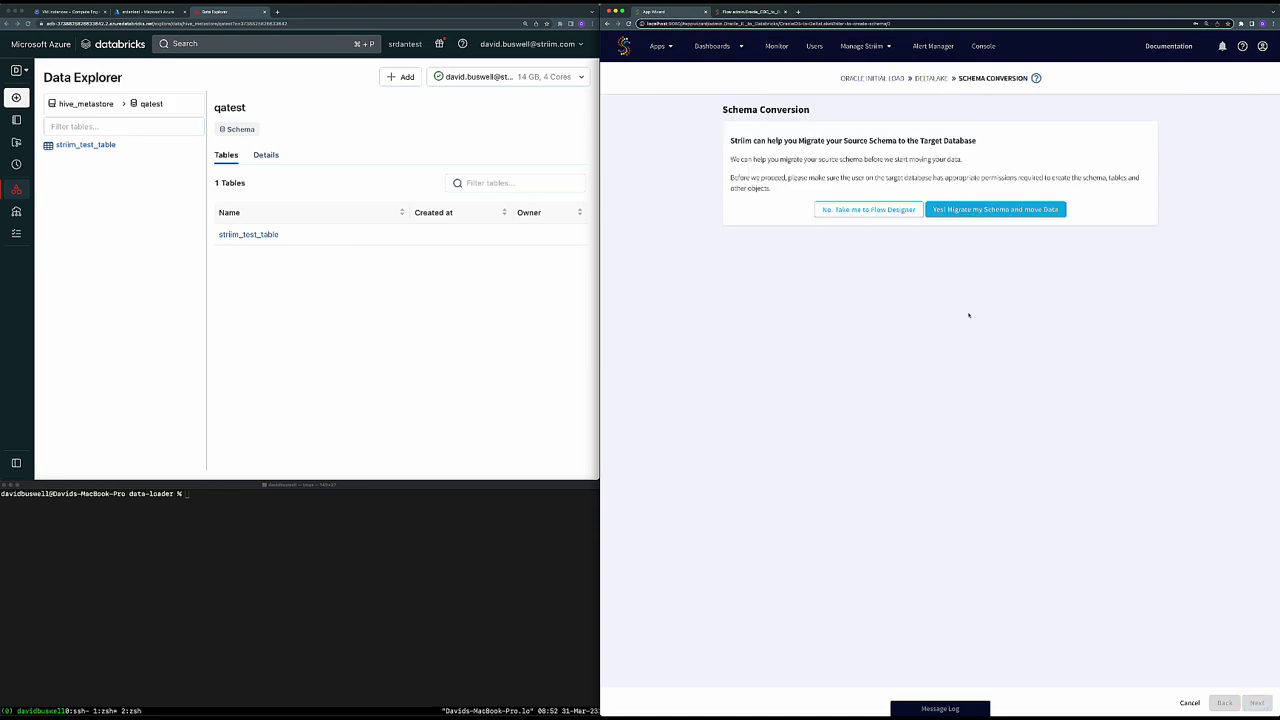
- Choose 'Yes! Migrate my Schema and Move Data' and continue once all steps finish
{"action": "left_click", "coordinate": [978, 210]}
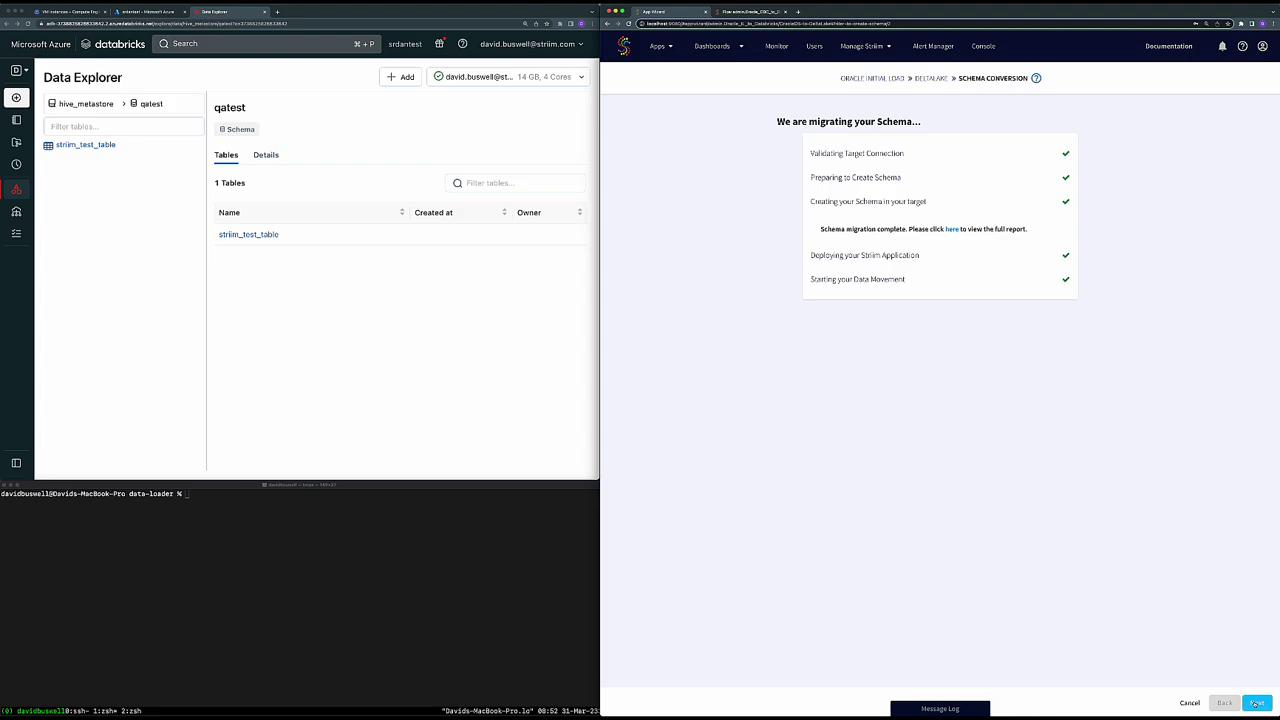
{"action": "left_click", "coordinate": [1256, 703]}
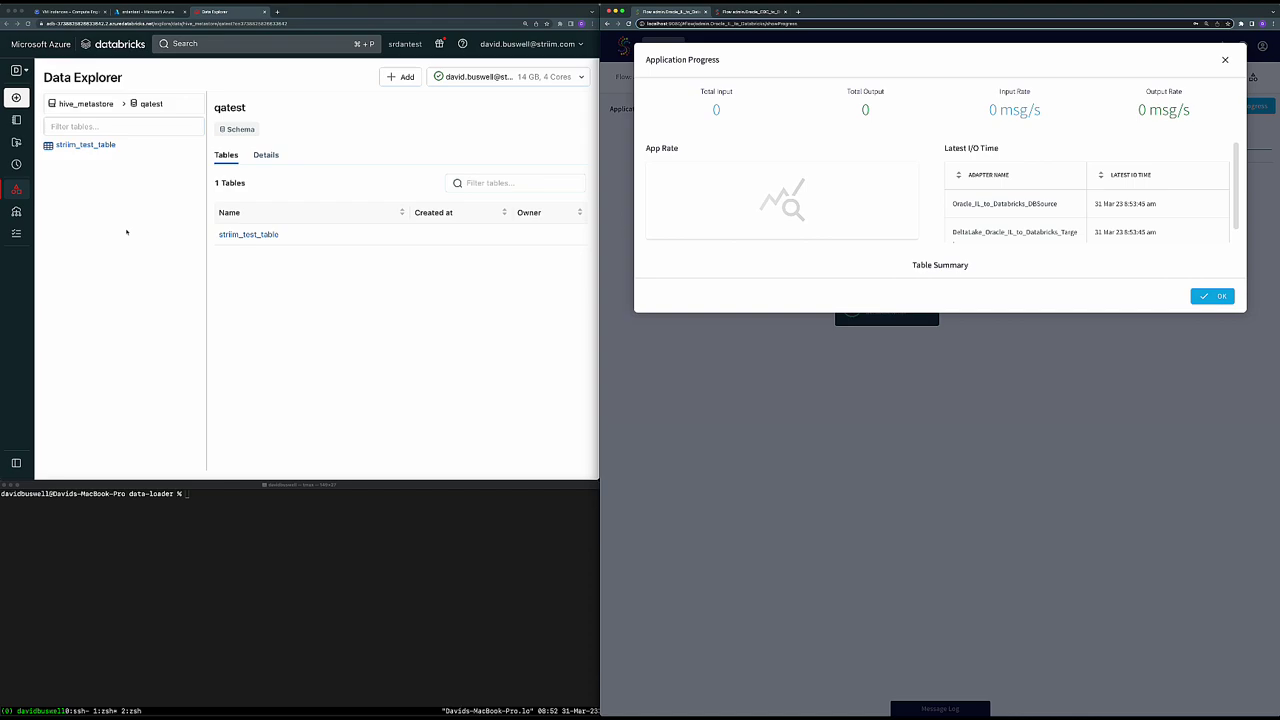
- Refresh the Databricks Data Explorer and open the qatest hospital_complications table
{"action": "left_click", "coordinate": [127, 232]}
{"action": "left_click", "coordinate": [29, 24]}
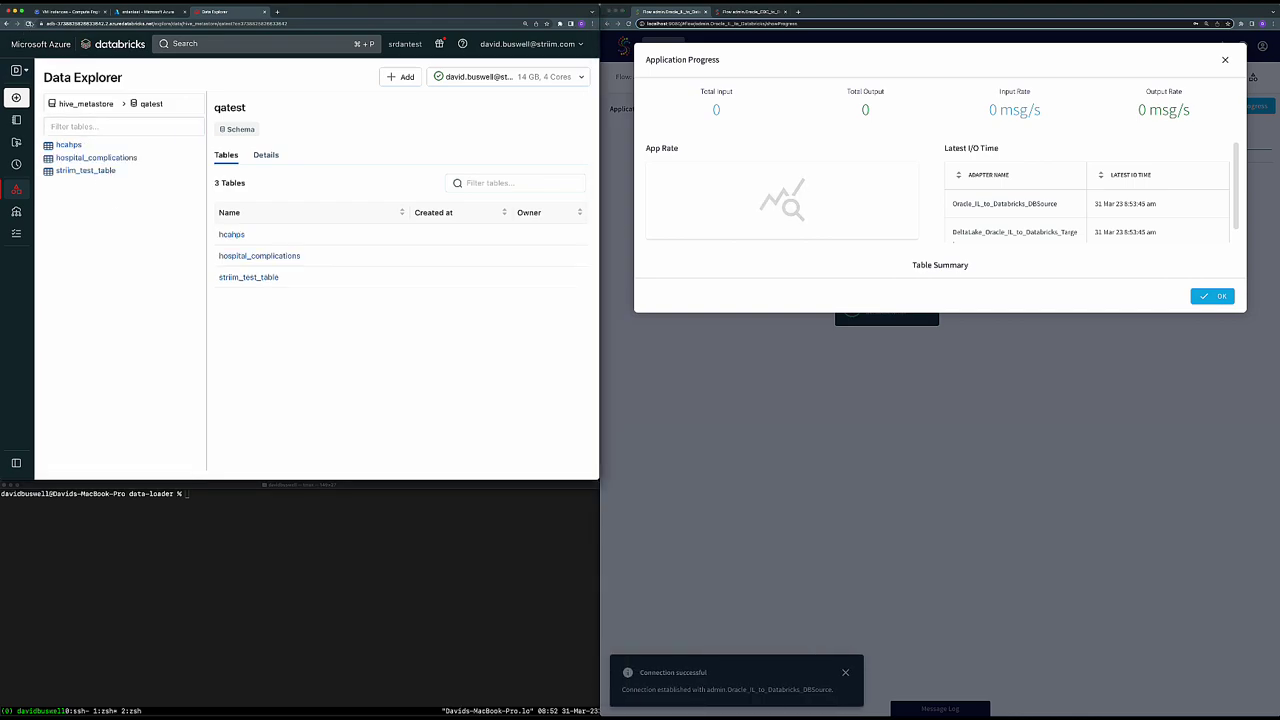
{"action": "double_click", "coordinate": [131, 159]}
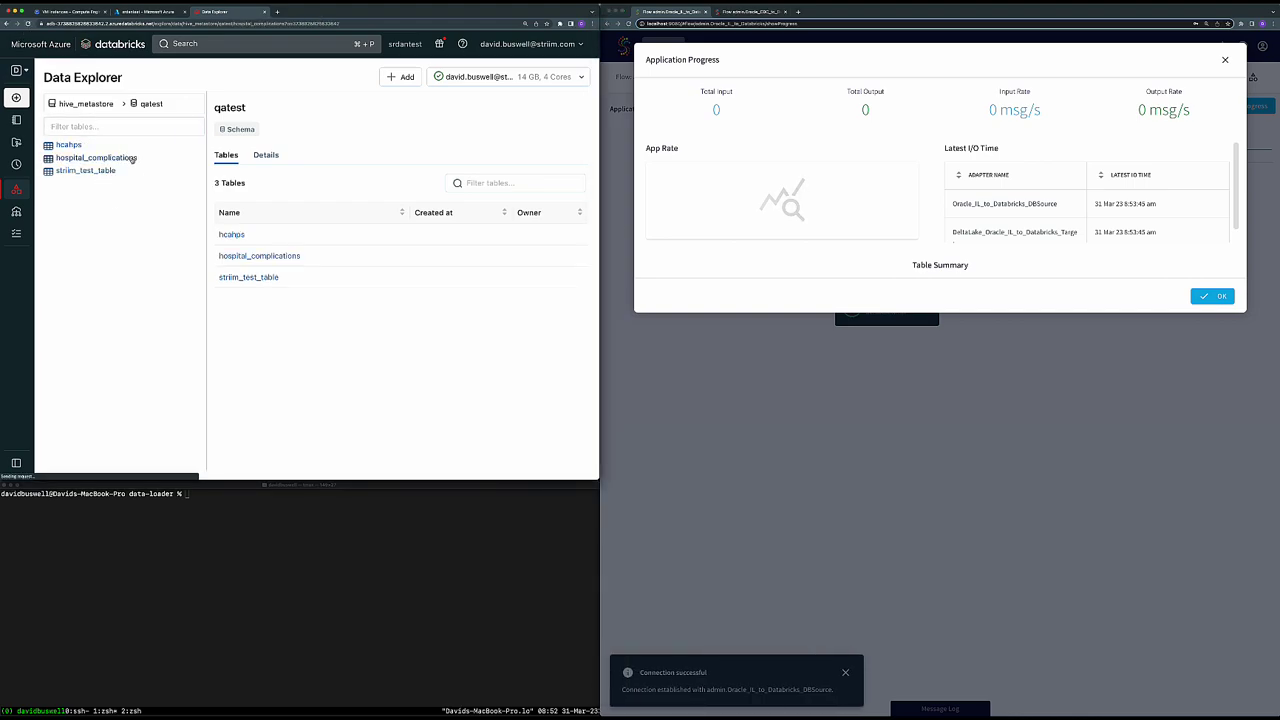
{"action": "left_click", "coordinate": [465, 166]}
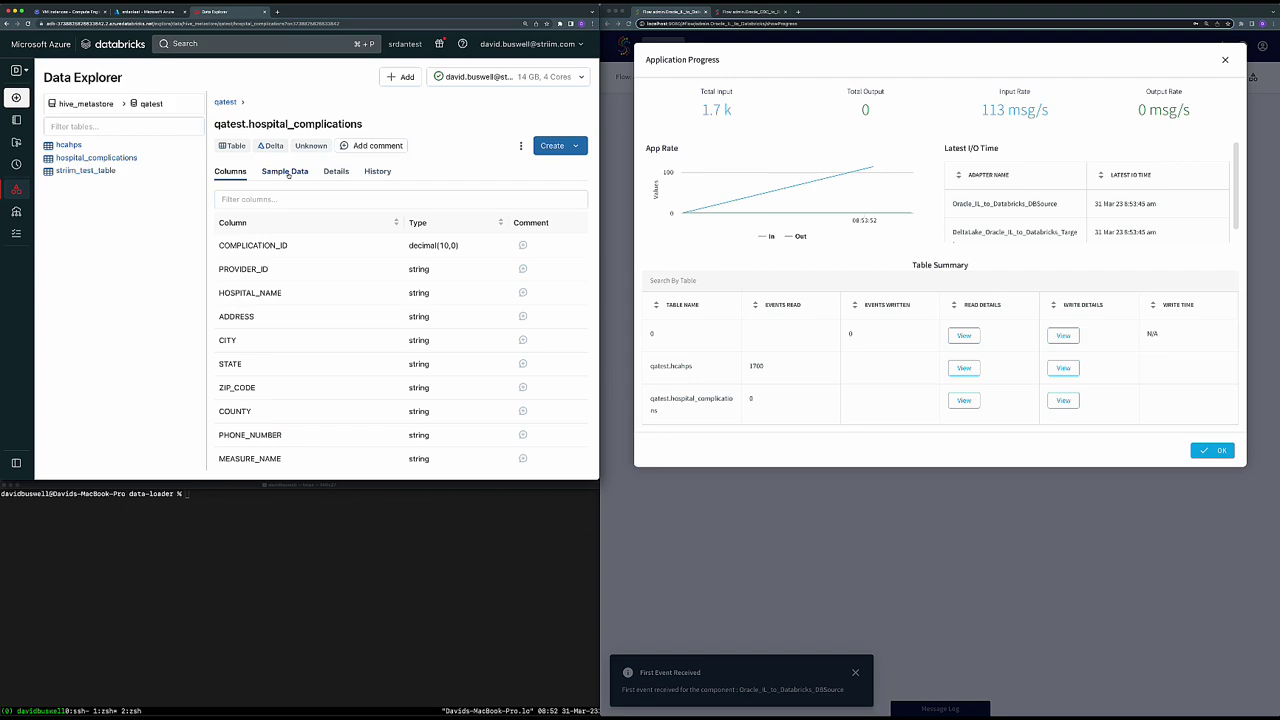
- Preview sample rows of hospital_complications and hcahps, then close Striim's initial-load progress summary
{"action": "left_click", "coordinate": [287, 172]}
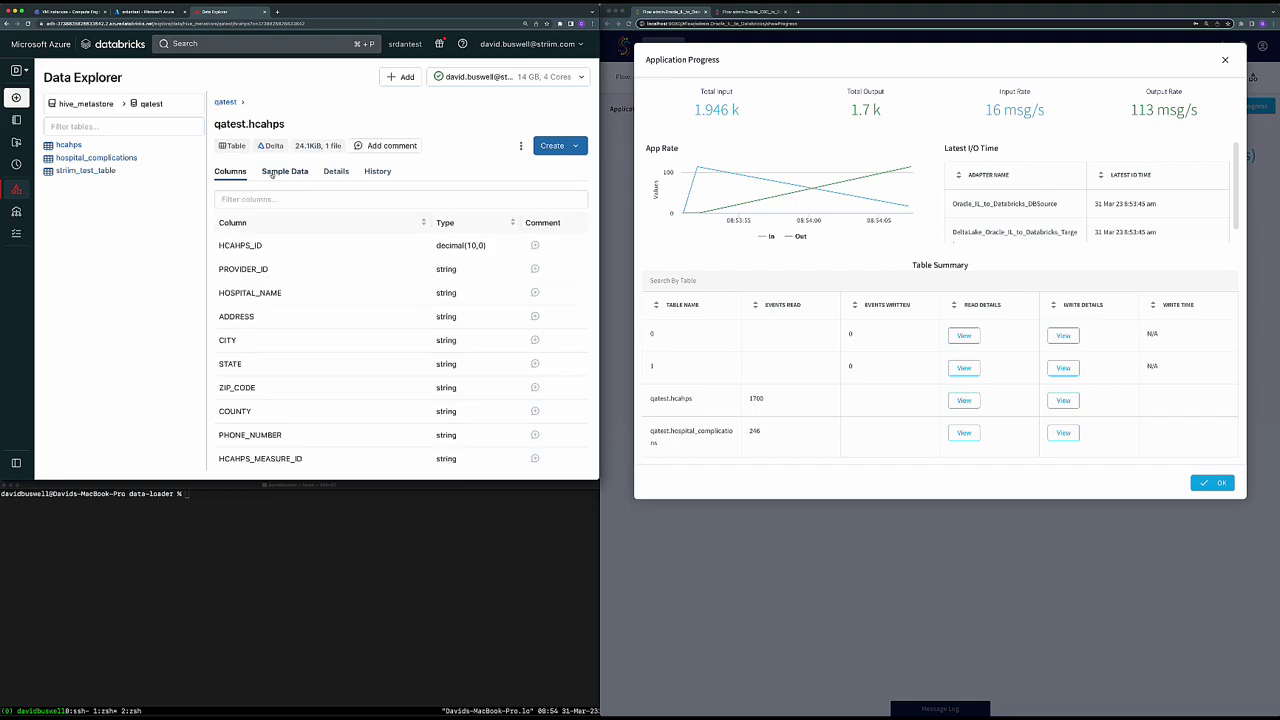
{"action": "left_click", "coordinate": [272, 172]}
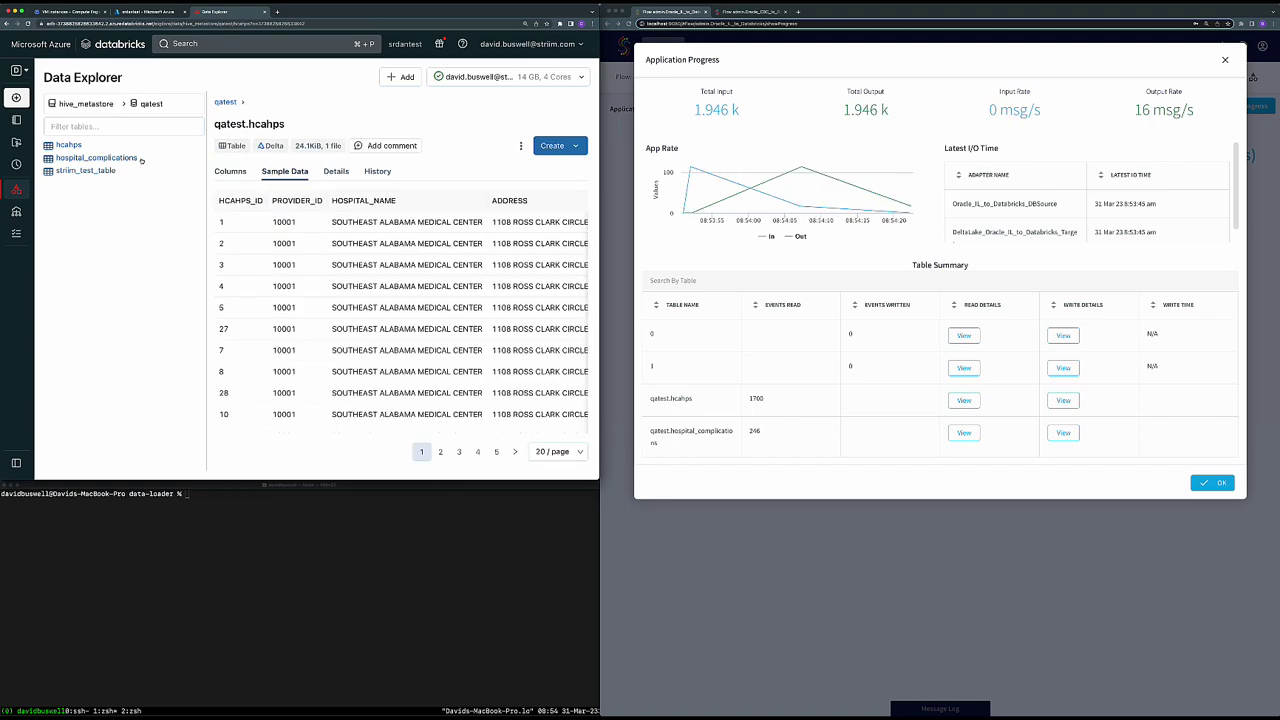
{"action": "left_click", "coordinate": [96, 157]}
{"action": "left_click", "coordinate": [285, 171]}
{"action": "key", "text": "Escape"}
{"action": "left_click", "coordinate": [750, 11]}
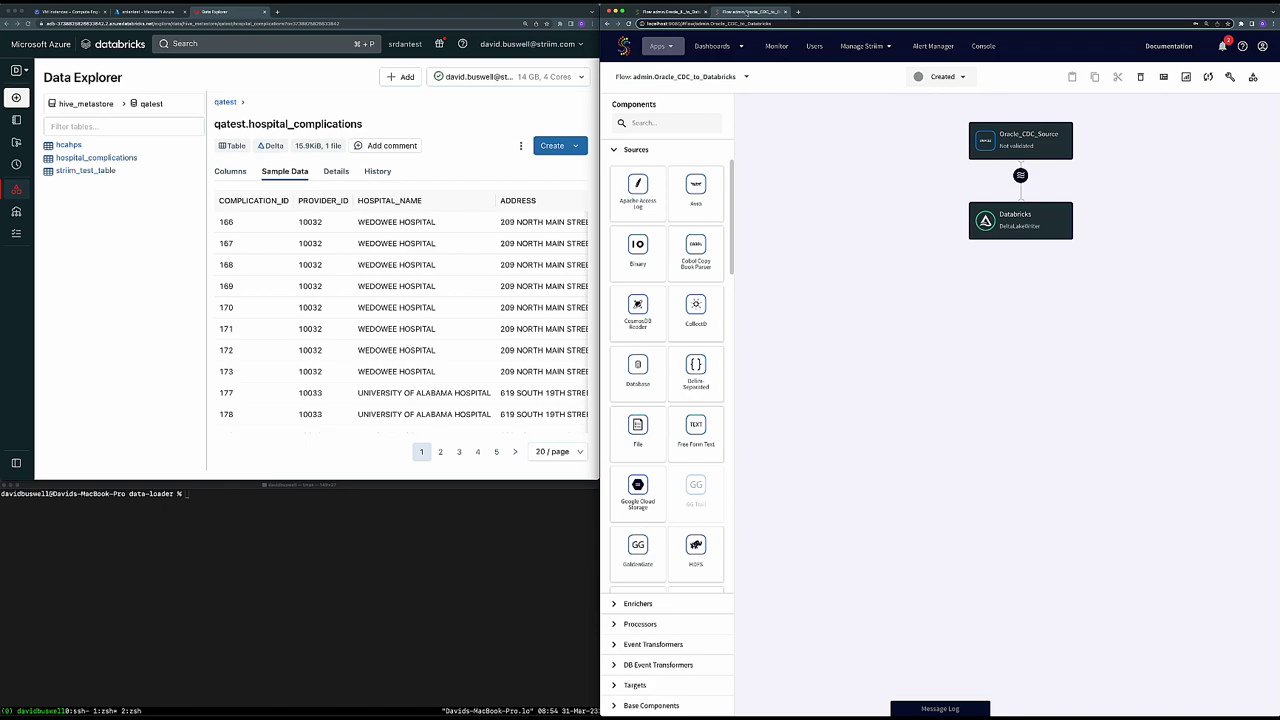
- Deploy the Oracle_CDC_to_Databricks app to the default group, then start it from the Deployed menu
{"action": "left_click", "coordinate": [660, 12]}
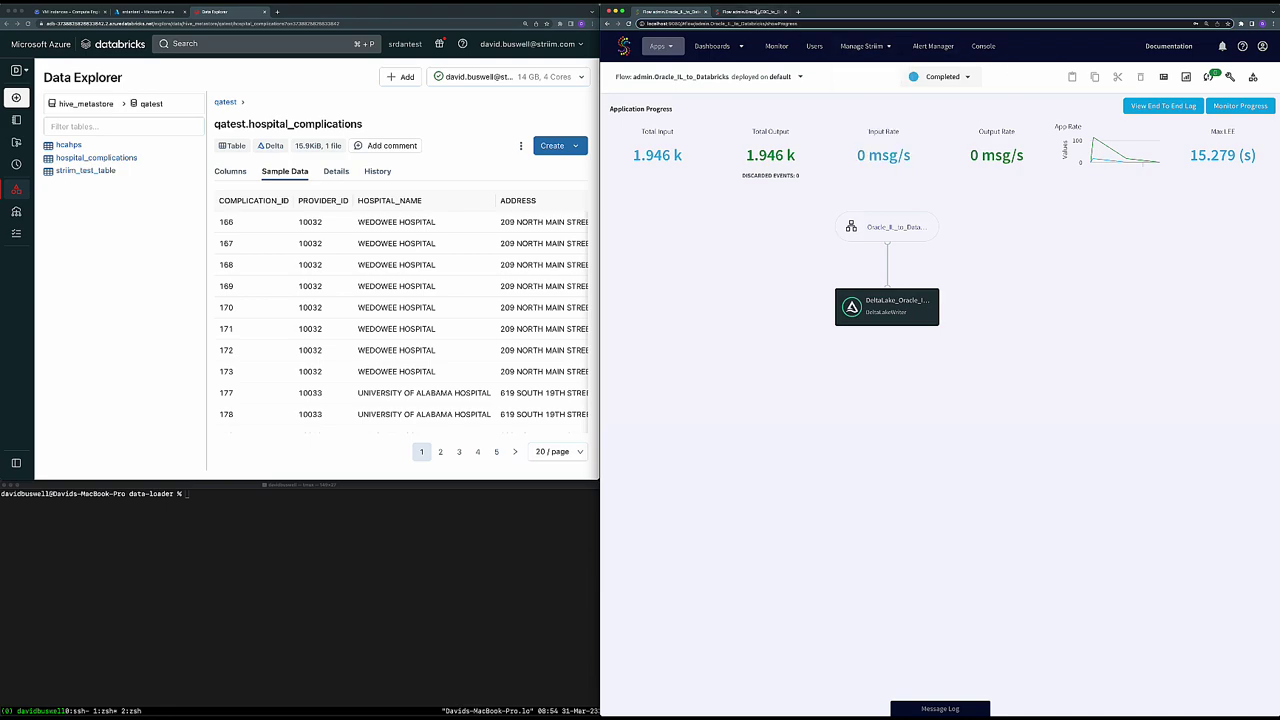
{"action": "left_click", "coordinate": [757, 11]}
{"action": "left_click", "coordinate": [940, 77]}
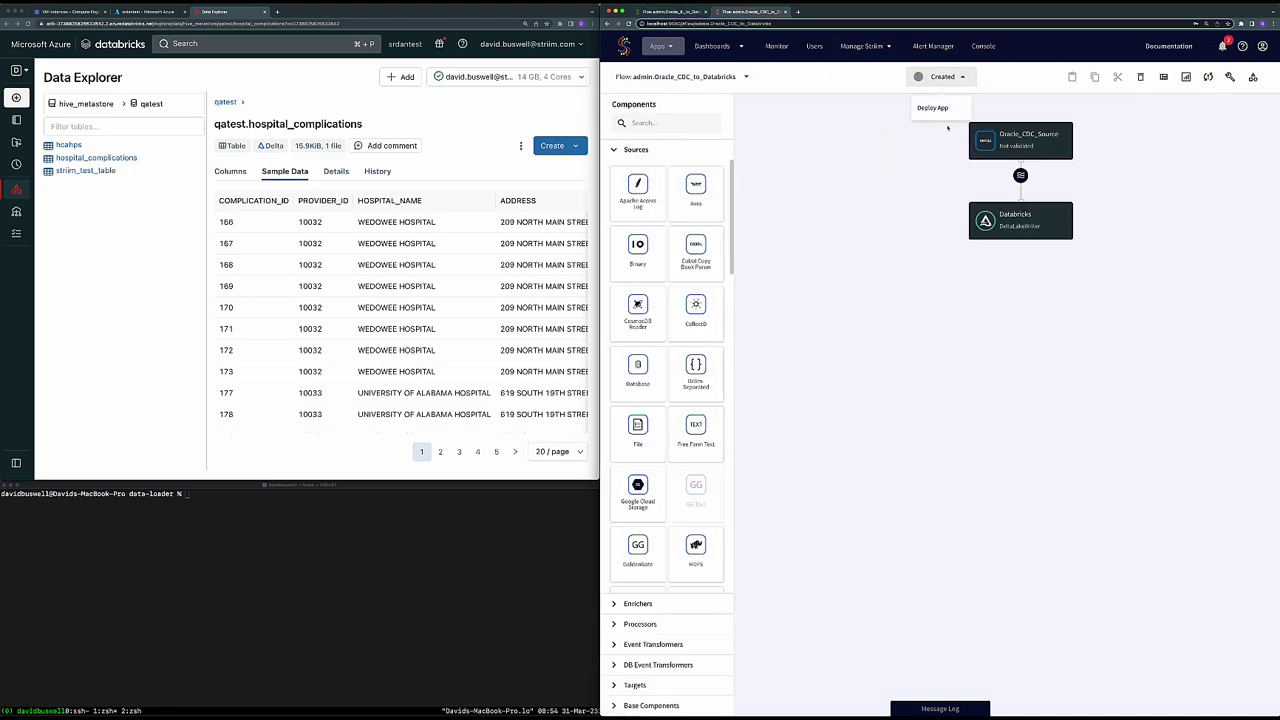
{"action": "left_click", "coordinate": [938, 108]}
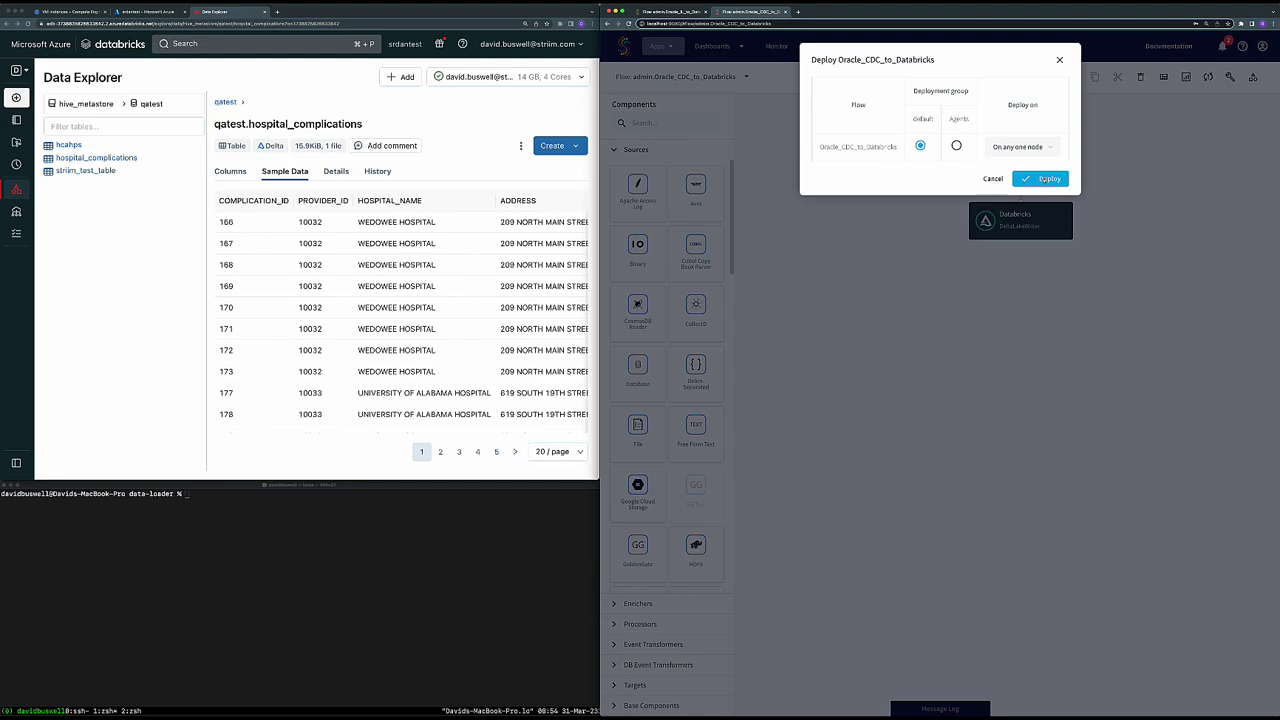
{"action": "left_click", "coordinate": [1045, 179]}
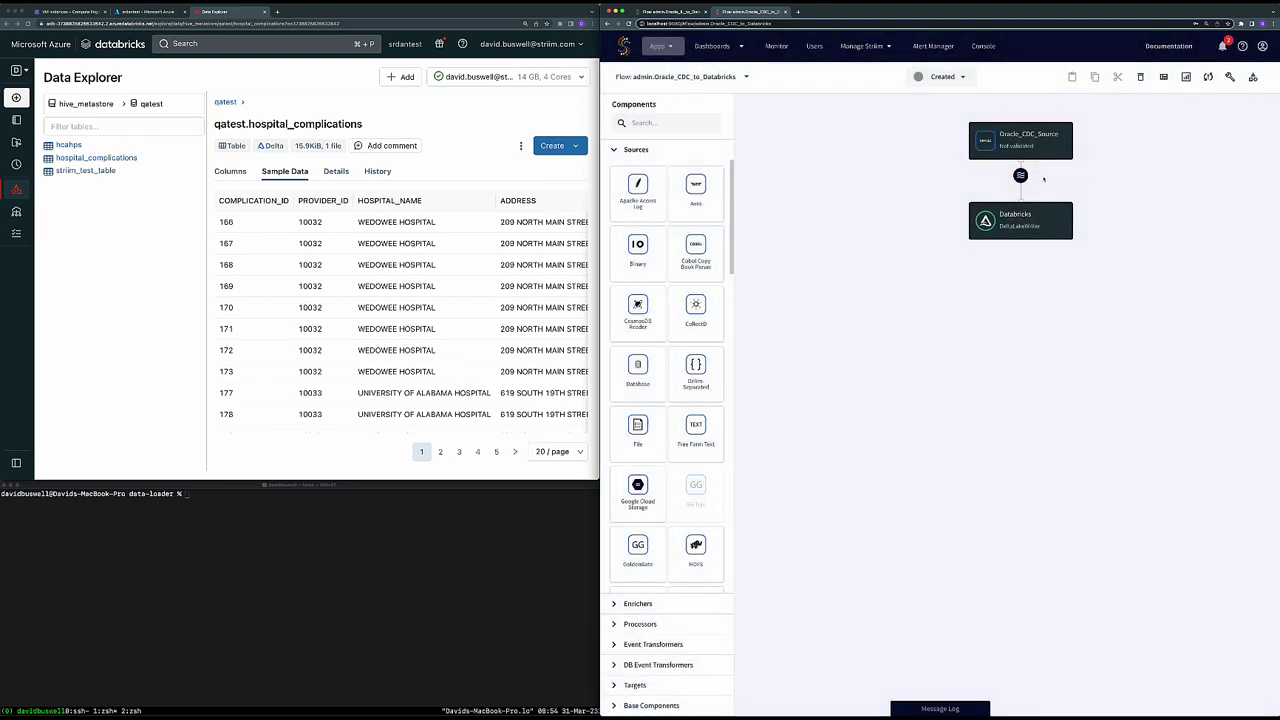
{"action": "left_click", "coordinate": [960, 80]}
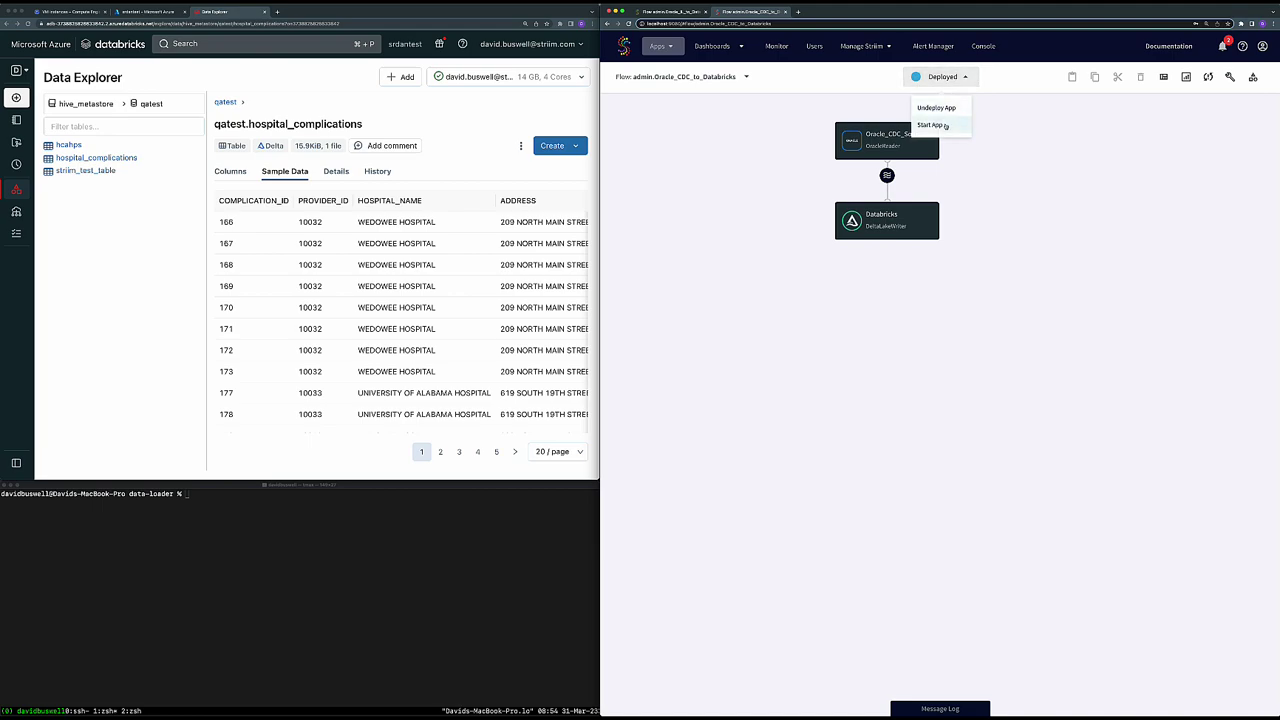
{"action": "left_click", "coordinate": [945, 126]}
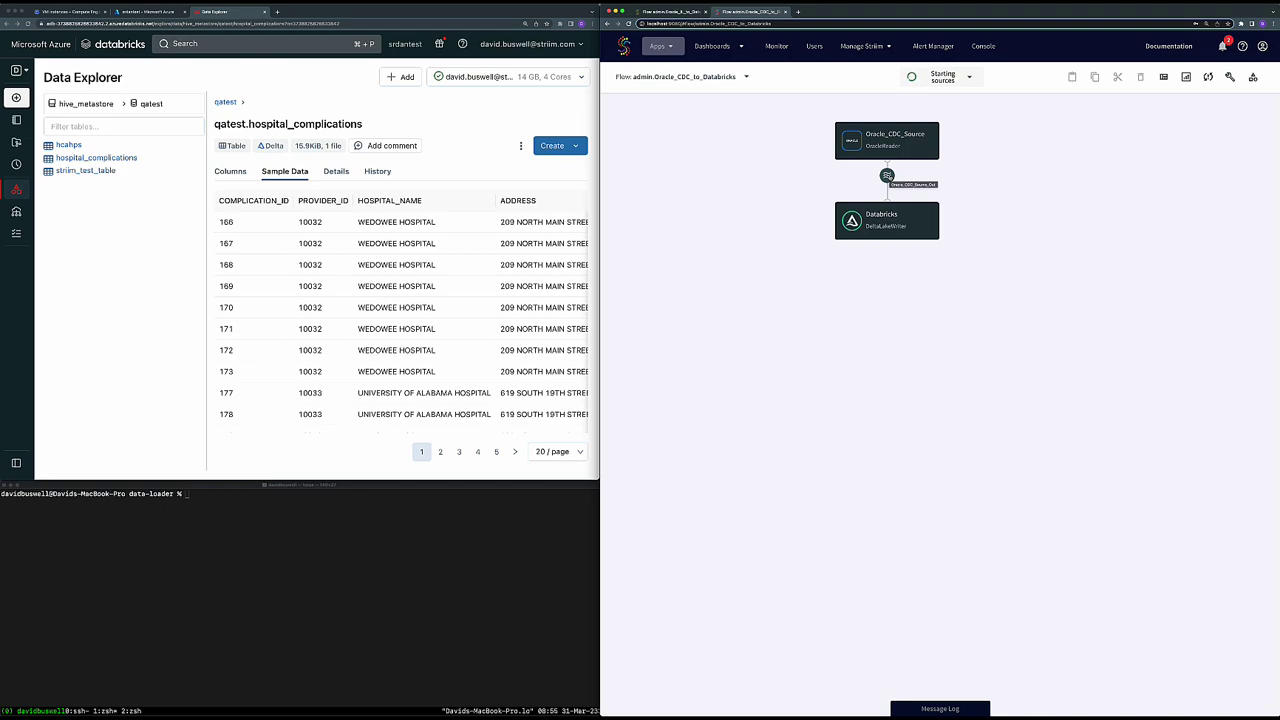
- Rerun ./runDataLoader.sh in the terminal to start the bulk data load
{"action": "left_click", "coordinate": [397, 561]}
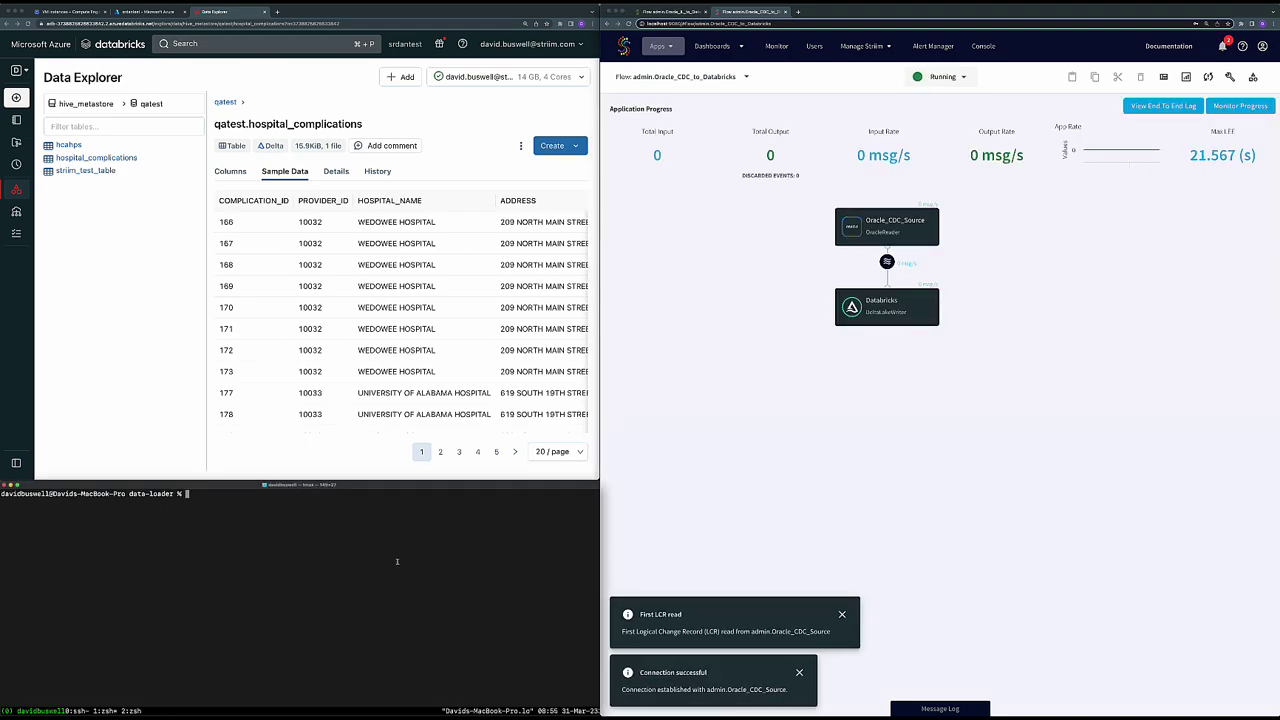
{"action": "key", "text": "Up"}
{"action": "key", "text": "Return"}
- Open a live Preview on Run of the Oracle_CDC_Source_Out stream and dismiss the notifications
{"action": "left_click", "coordinate": [887, 262]}
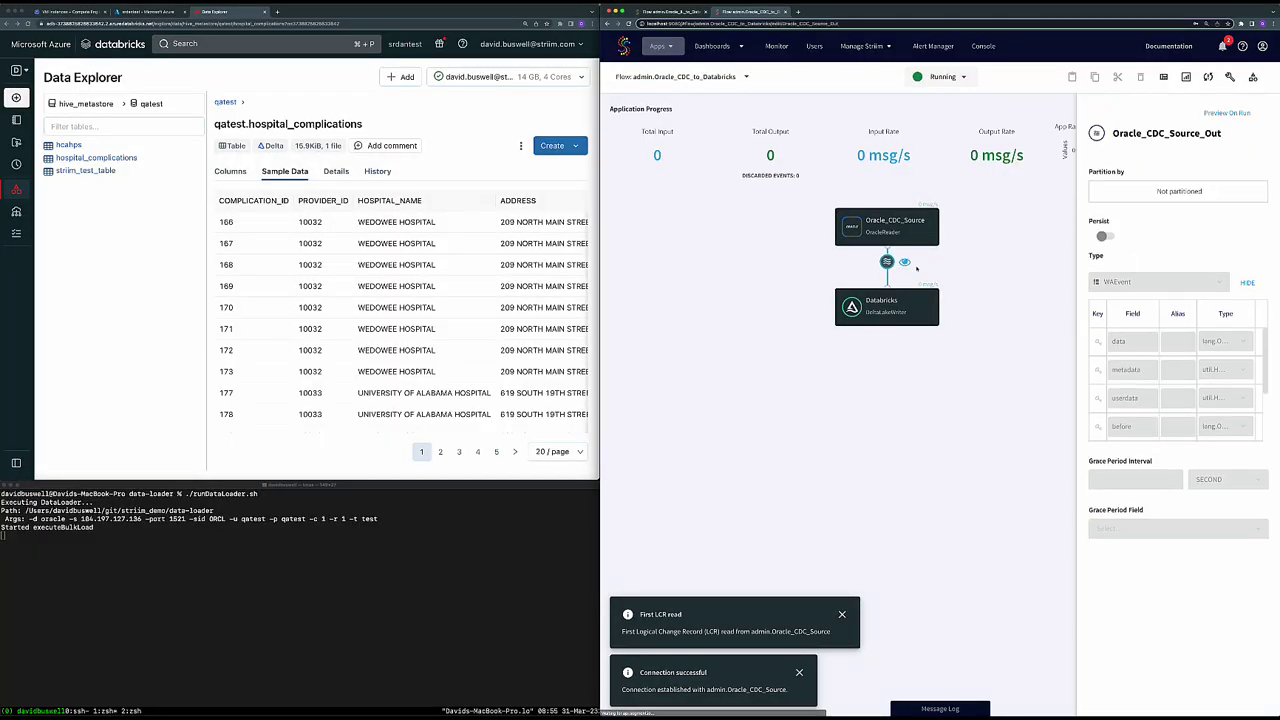
{"action": "left_click", "coordinate": [905, 262]}
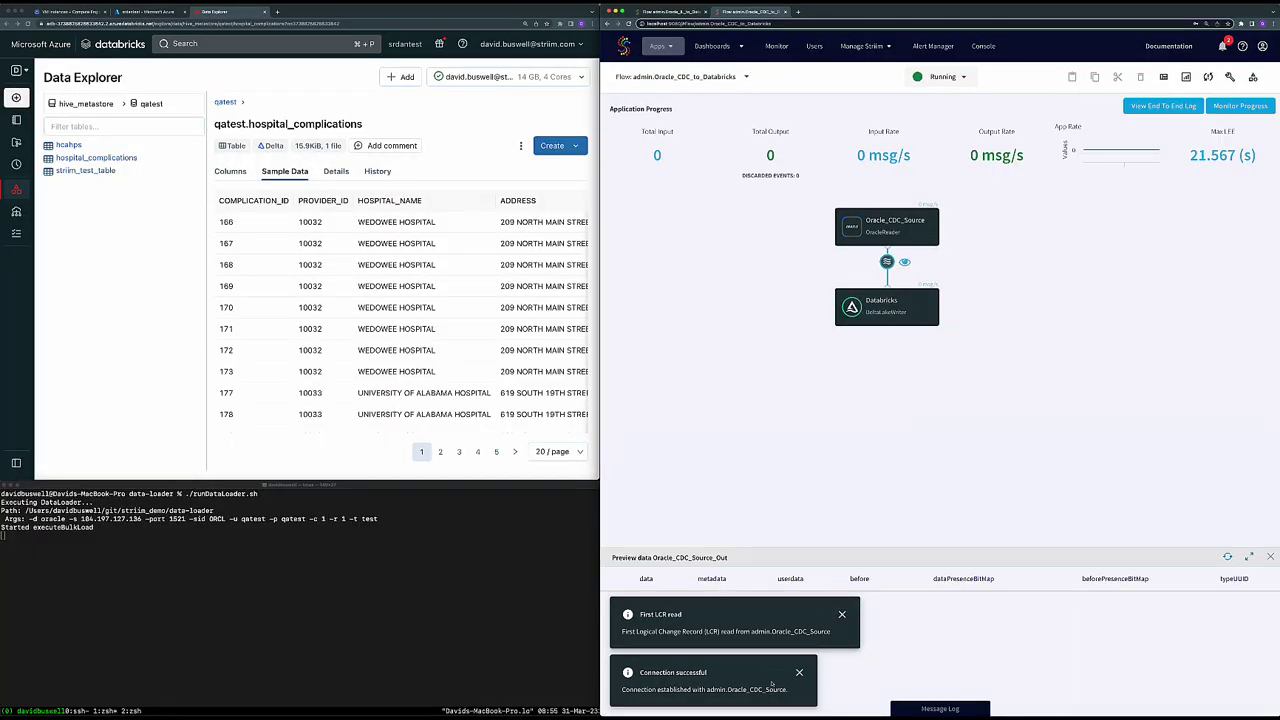
{"action": "left_click", "coordinate": [799, 672]}
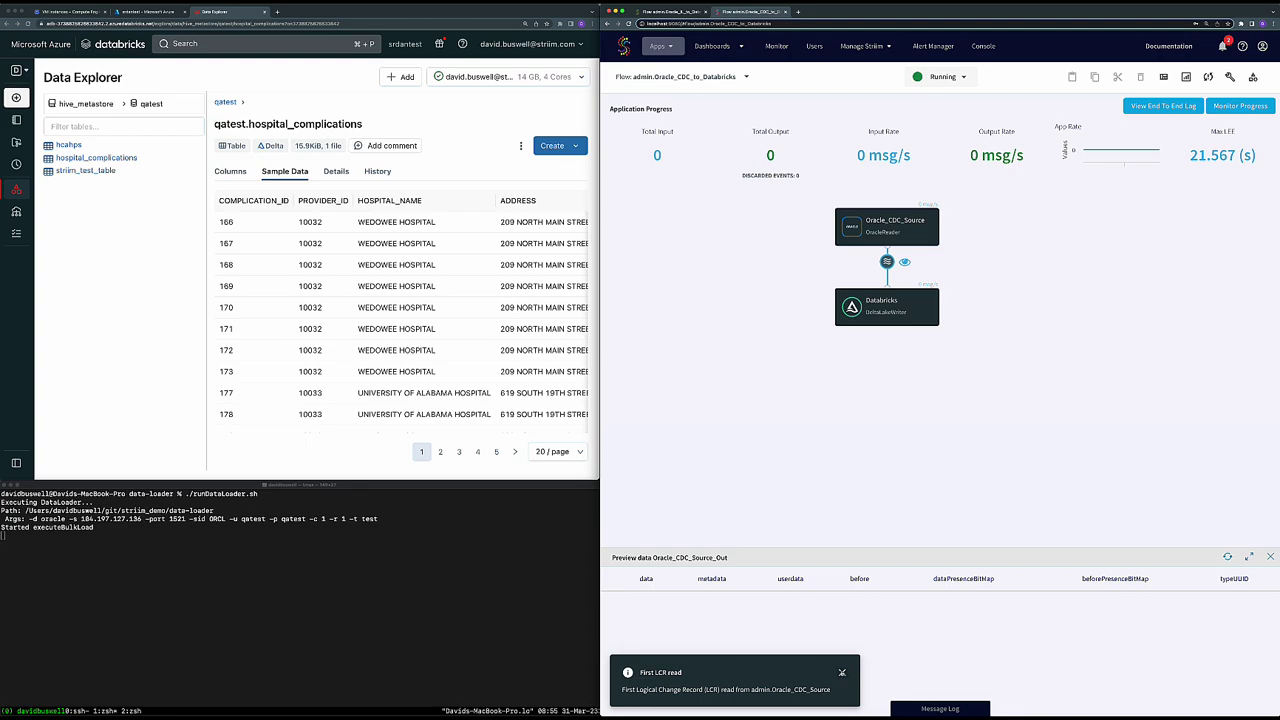
{"action": "left_click", "coordinate": [842, 672]}
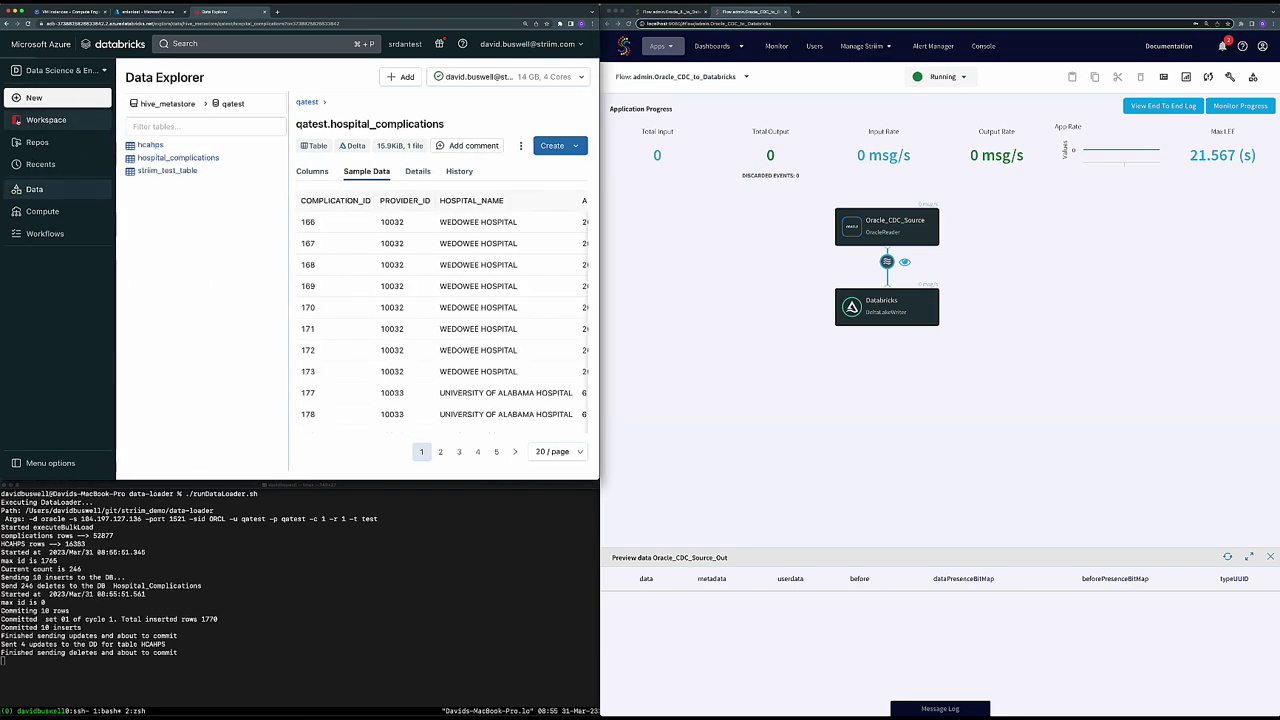
- Open the workspace notebook, replace the drop table line with the row-count query, and run it
{"action": "left_click", "coordinate": [46, 119]}
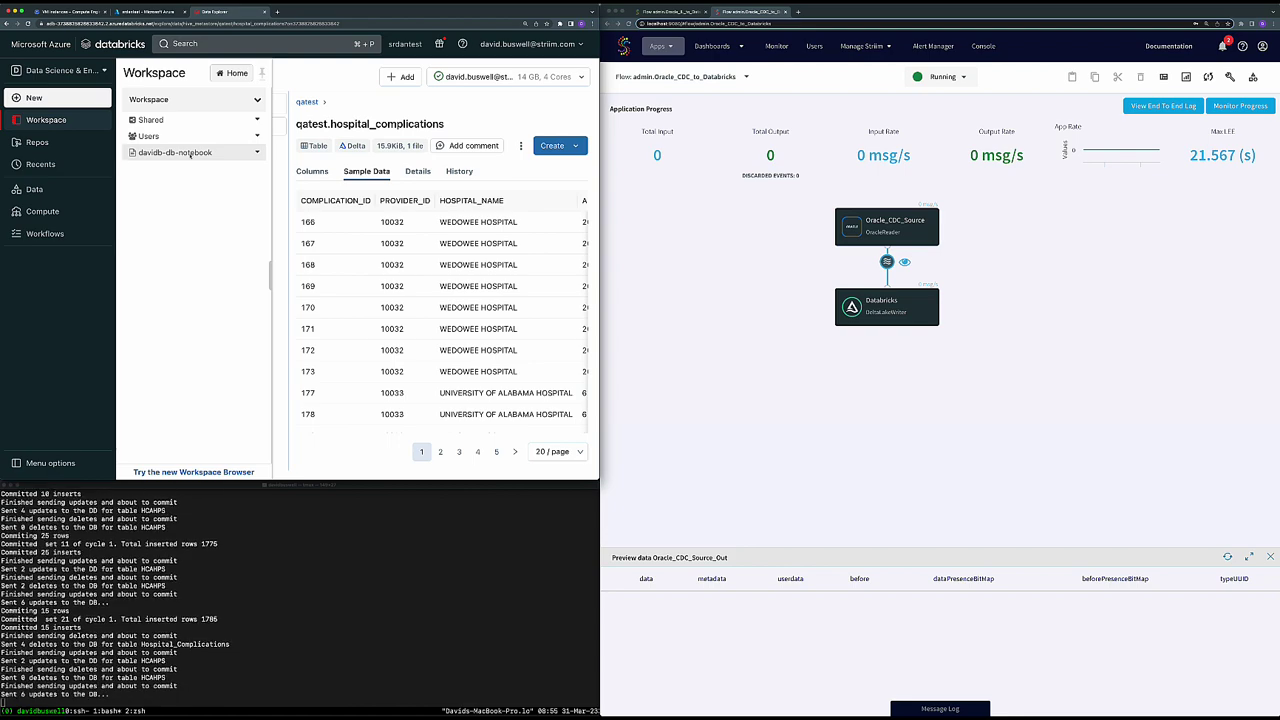
{"action": "left_click", "coordinate": [190, 153]}
{"action": "left_click_drag", "start_coordinate": [285, 137], "coordinate": [88, 139]}
{"action": "type", "text": "select 'hcahps', count(*) from qatest.HCAHPS union select 'hospital_complications', count(*) from qatest.hospital_complications;"}
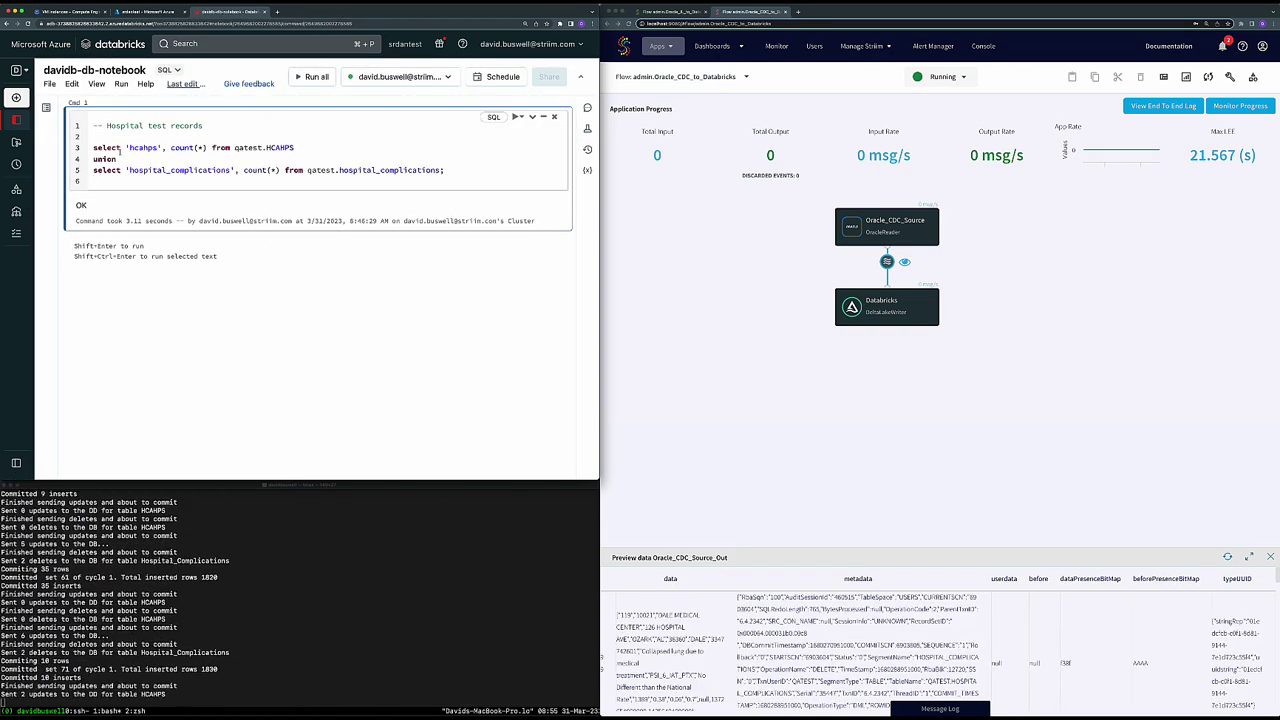
{"action": "left_click", "coordinate": [125, 148]}
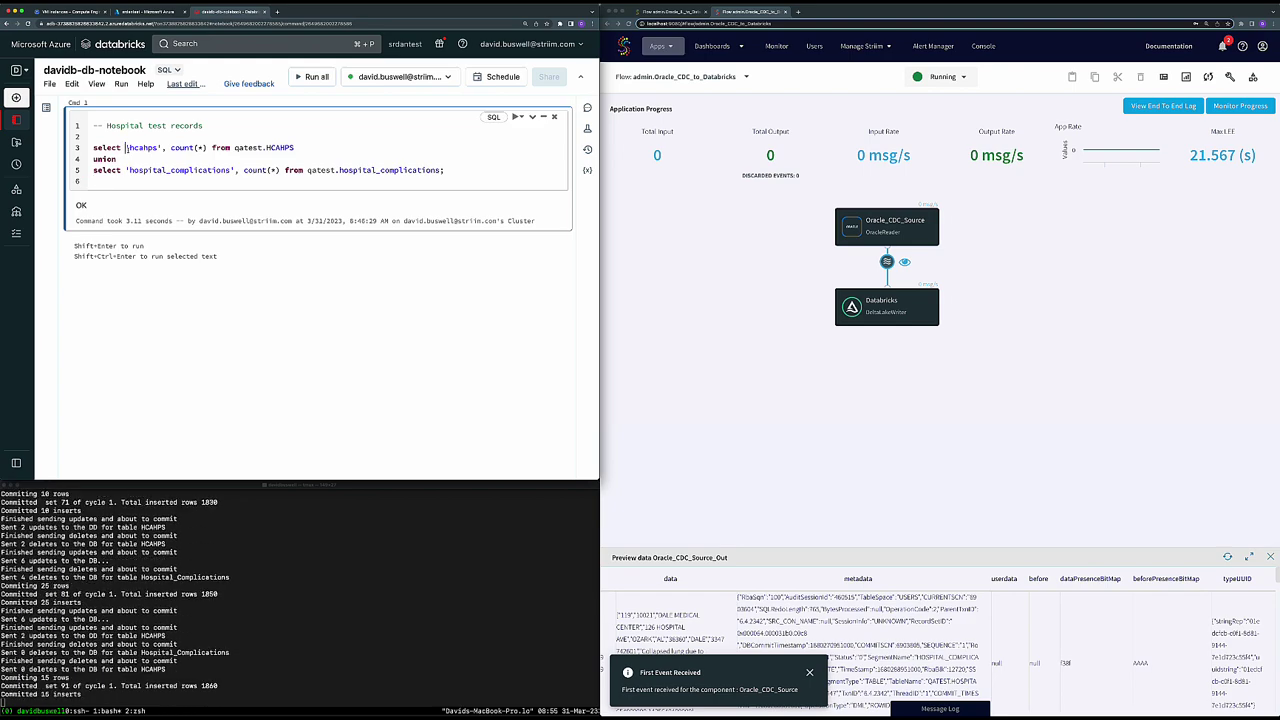
{"action": "key", "text": "shift+Return"}
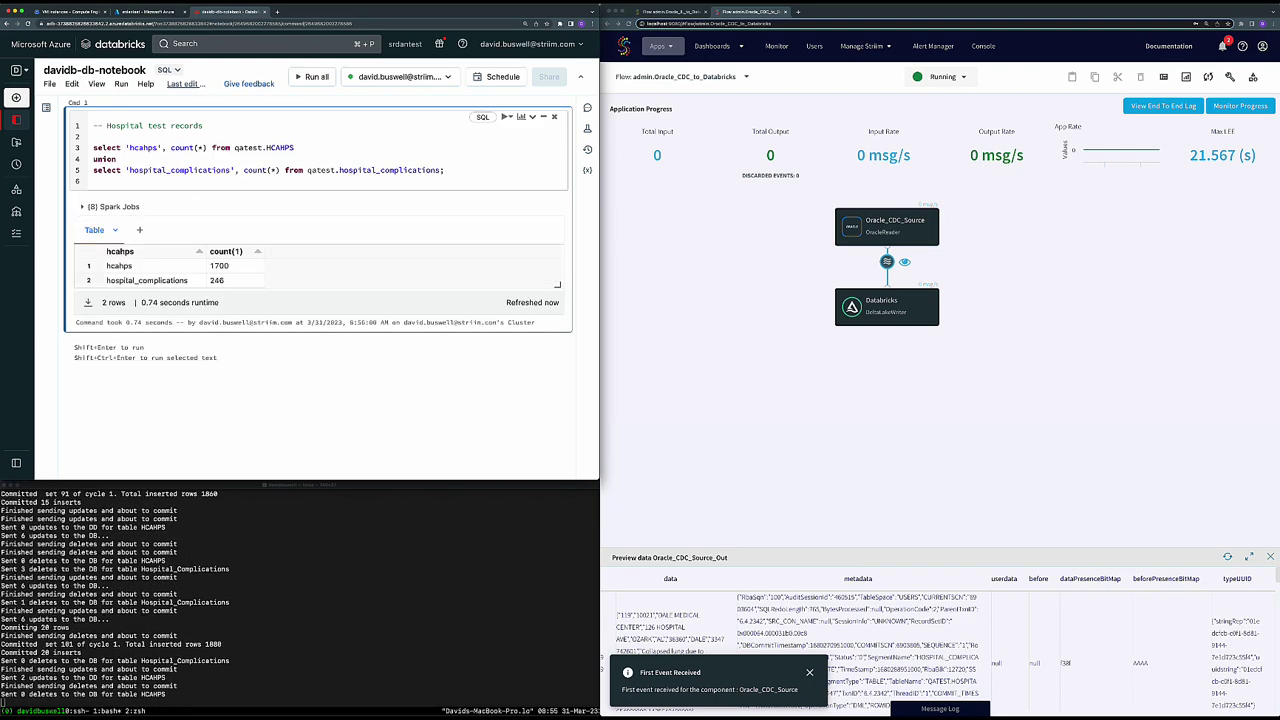
- Note the counts of 1700 hcahps and 246 hospital_complications rows against Striim's Total Output 404
{"action": "double_click", "coordinate": [214, 265]}
{"action": "double_click", "coordinate": [215, 280]}
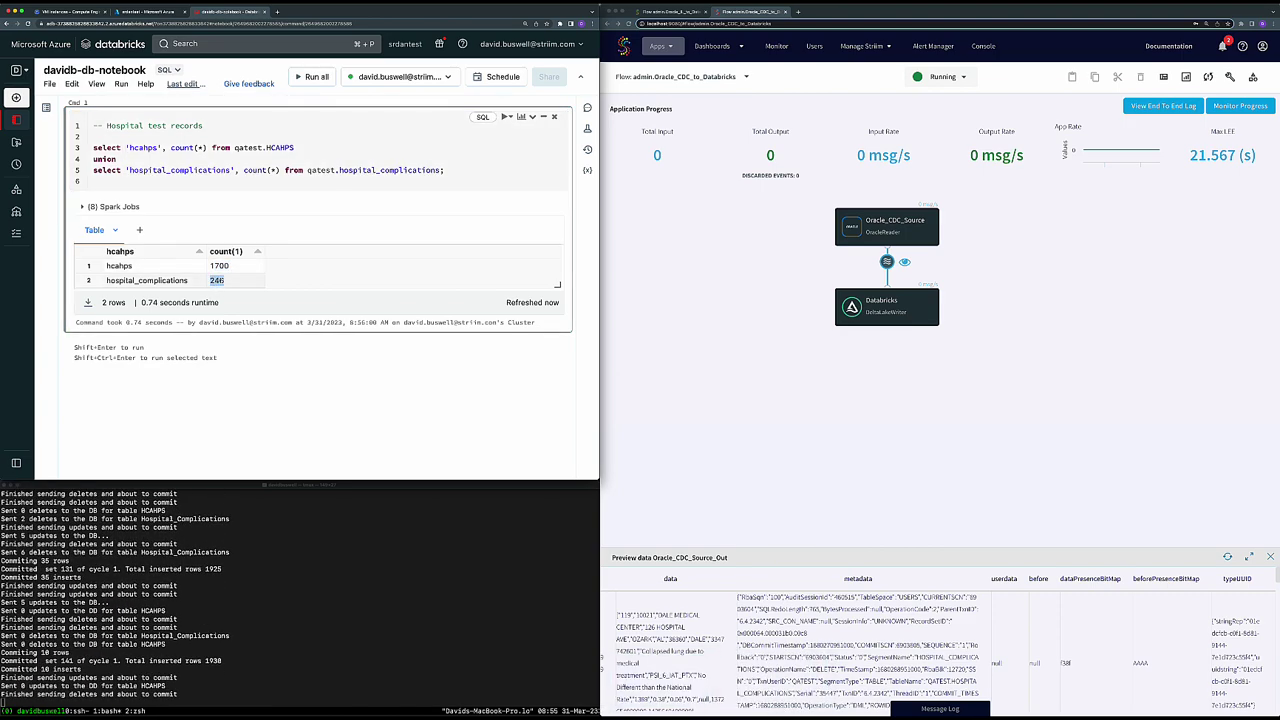
{"action": "left_click", "coordinate": [831, 313]}
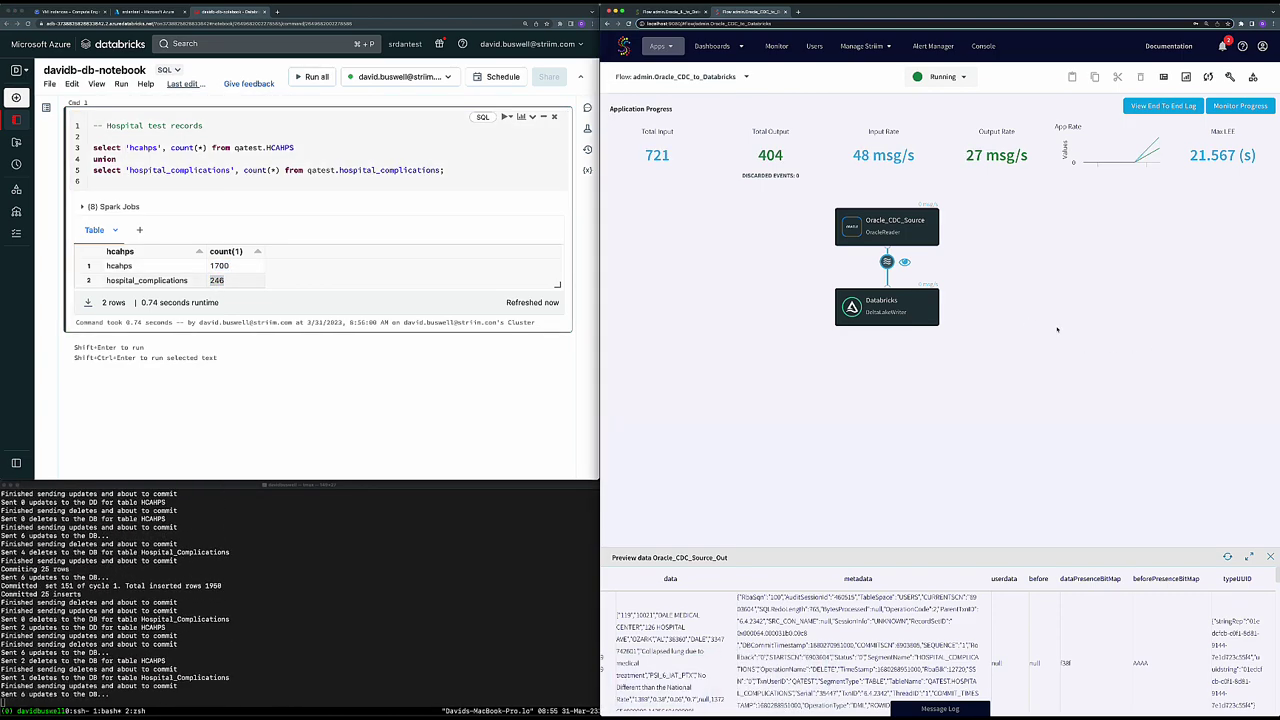
{"action": "left_click_drag", "start_coordinate": [749, 155], "coordinate": [790, 153]}
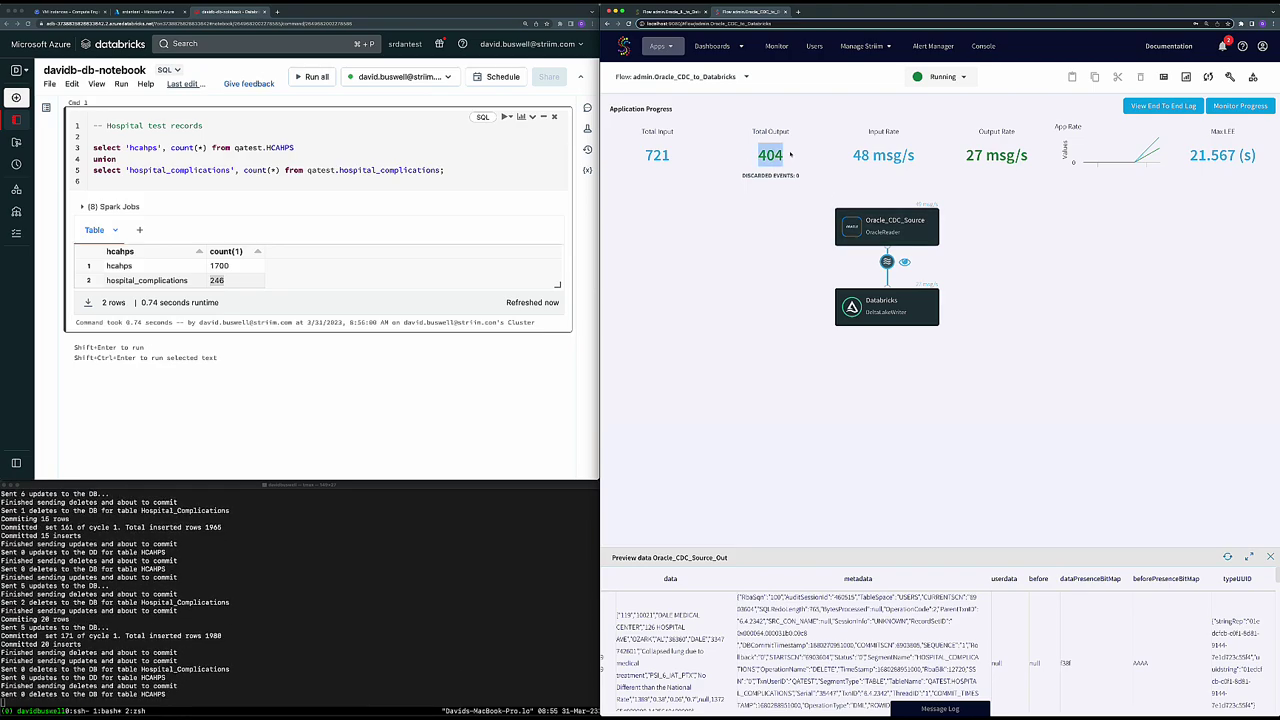
- Re-run the count query until it shows 1913 hcahps and 848 hospital_complications rows
{"action": "left_click", "coordinate": [306, 180]}
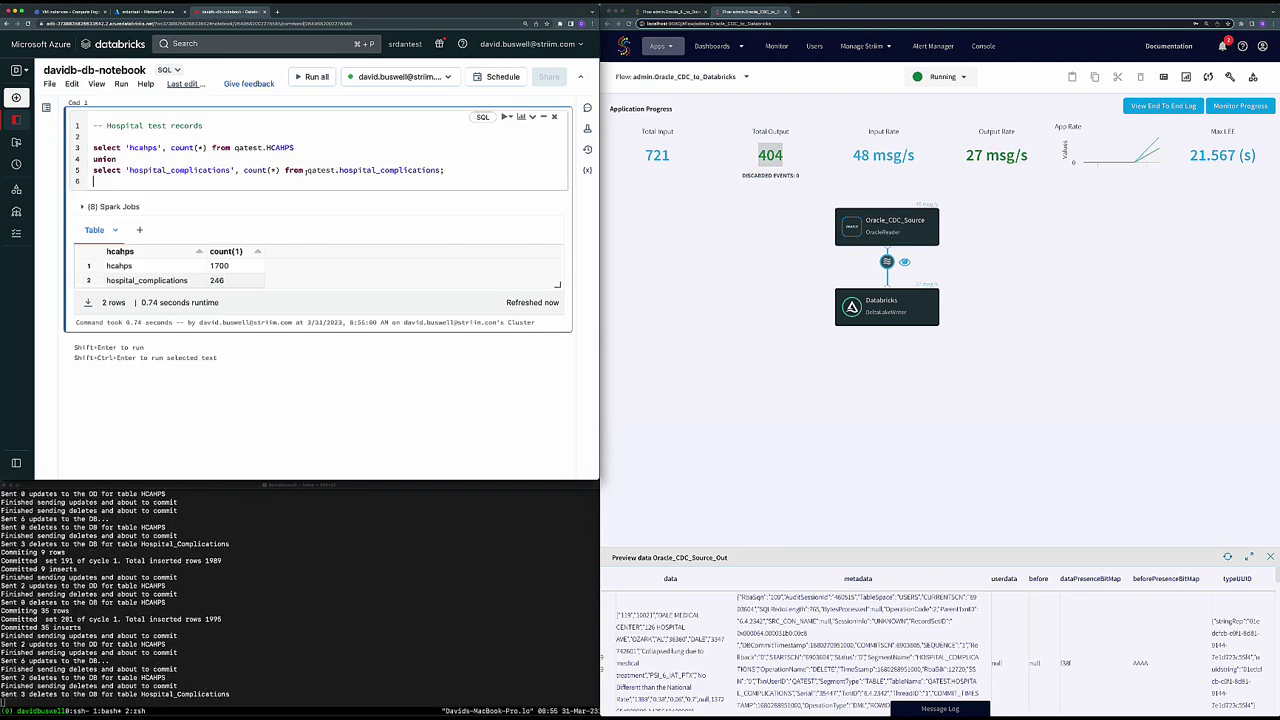
{"action": "key", "text": "shift+Return"}
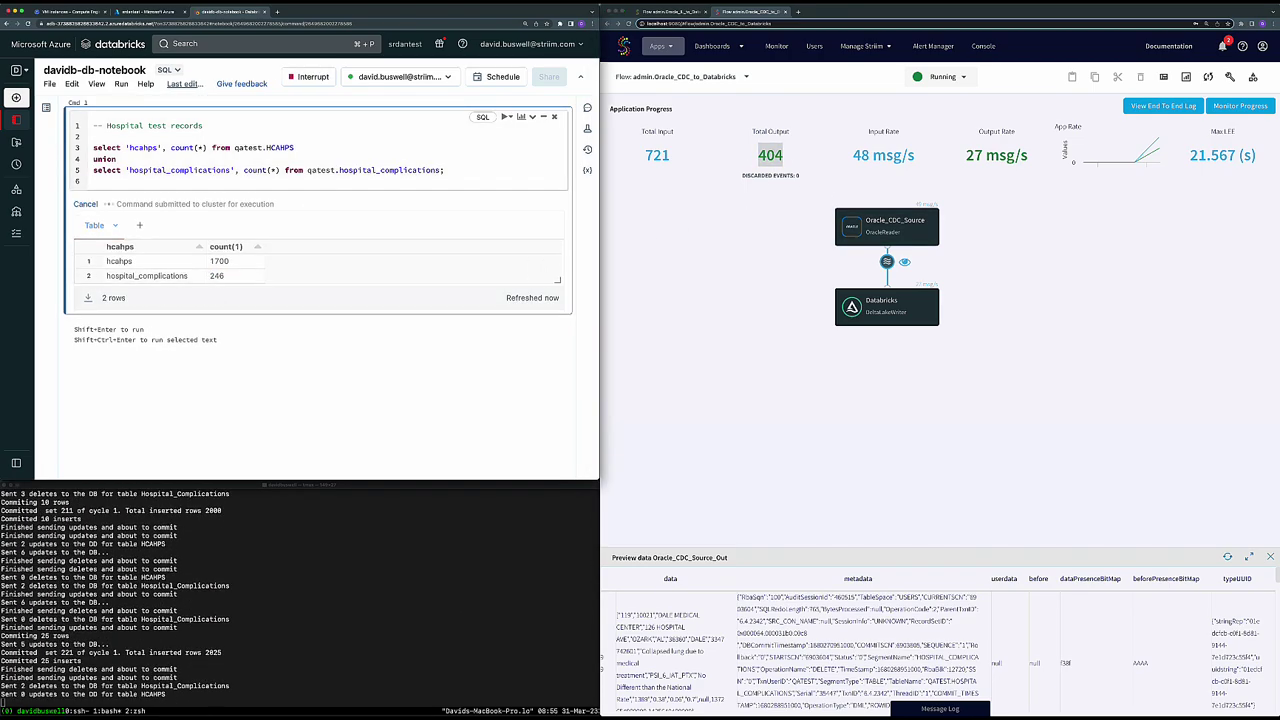
{"action": "key", "text": "shift+Return"}
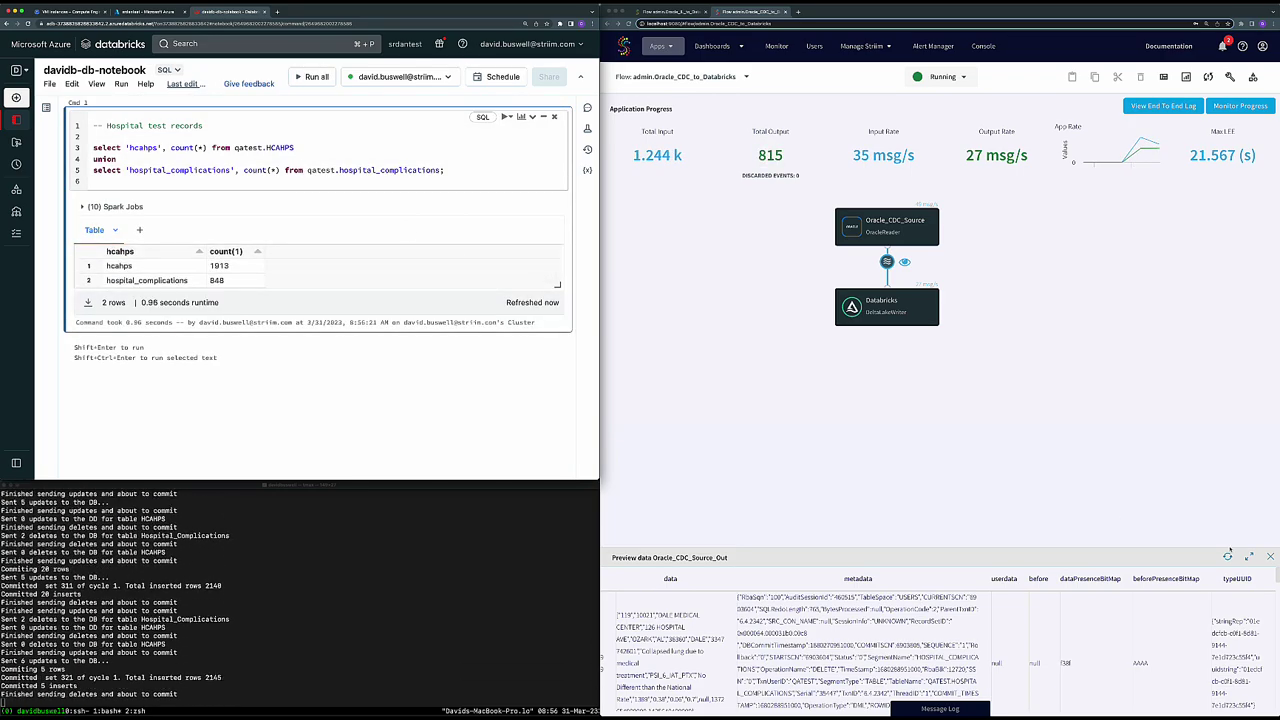
- Open the CDC app's Application Progress summary in Striim, then re-run the Databricks count query
{"action": "left_click", "coordinate": [1155, 187]}
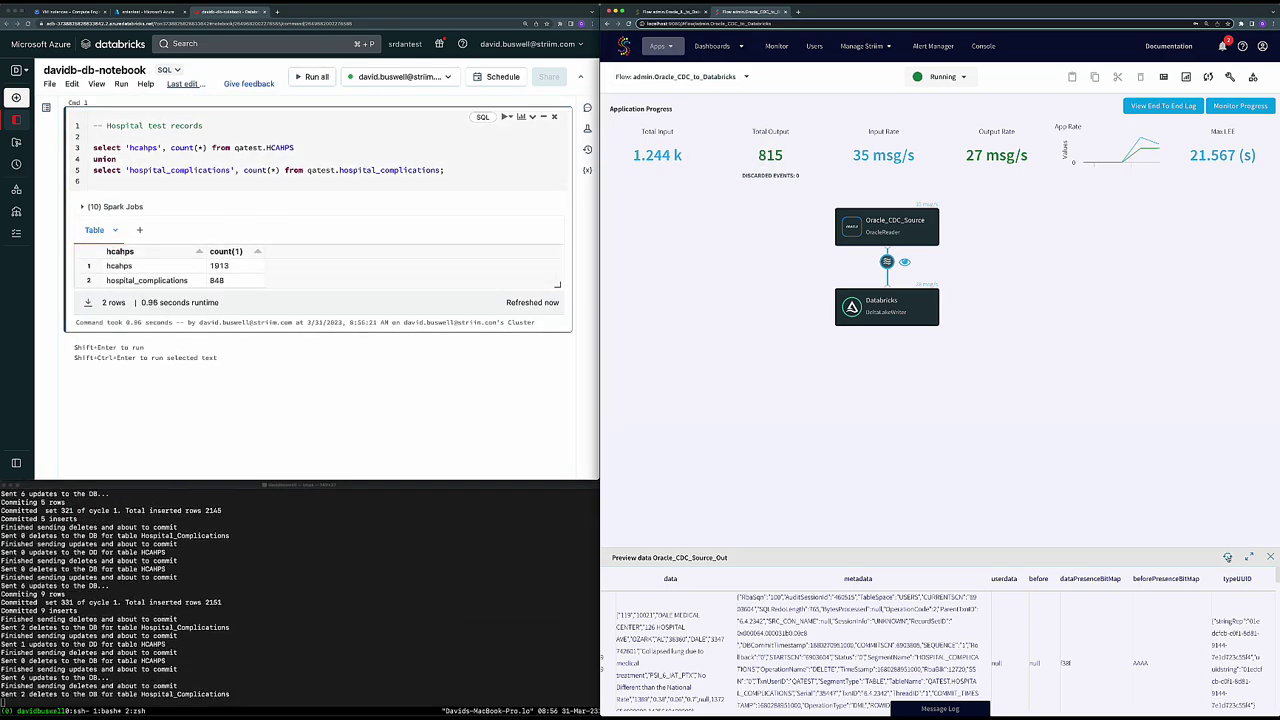
{"action": "left_click", "coordinate": [1218, 107]}
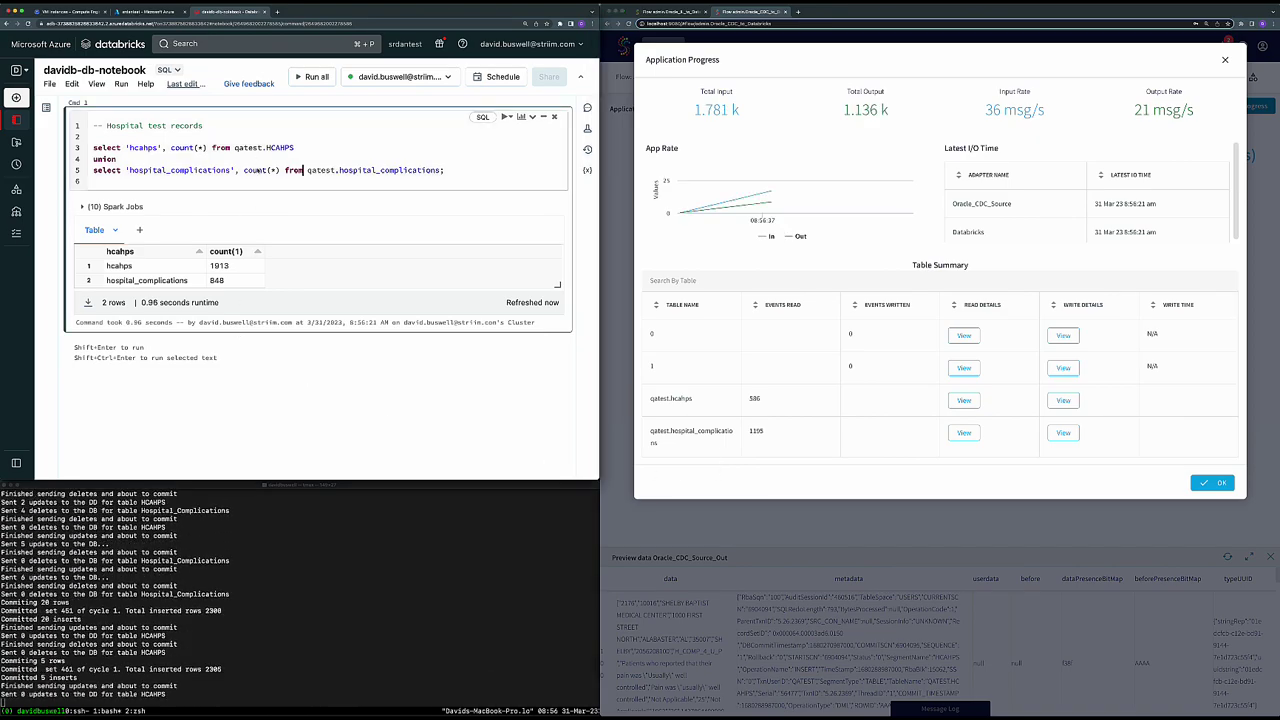
{"action": "key", "text": "shift+Return"}
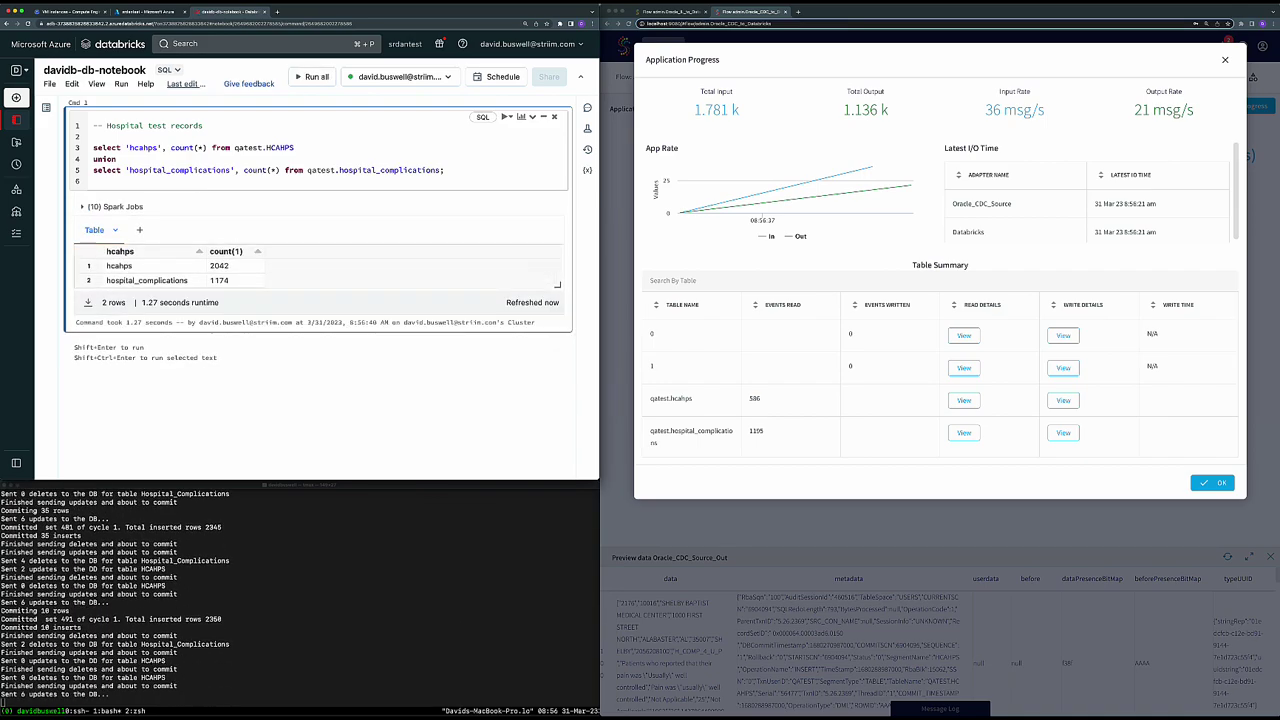